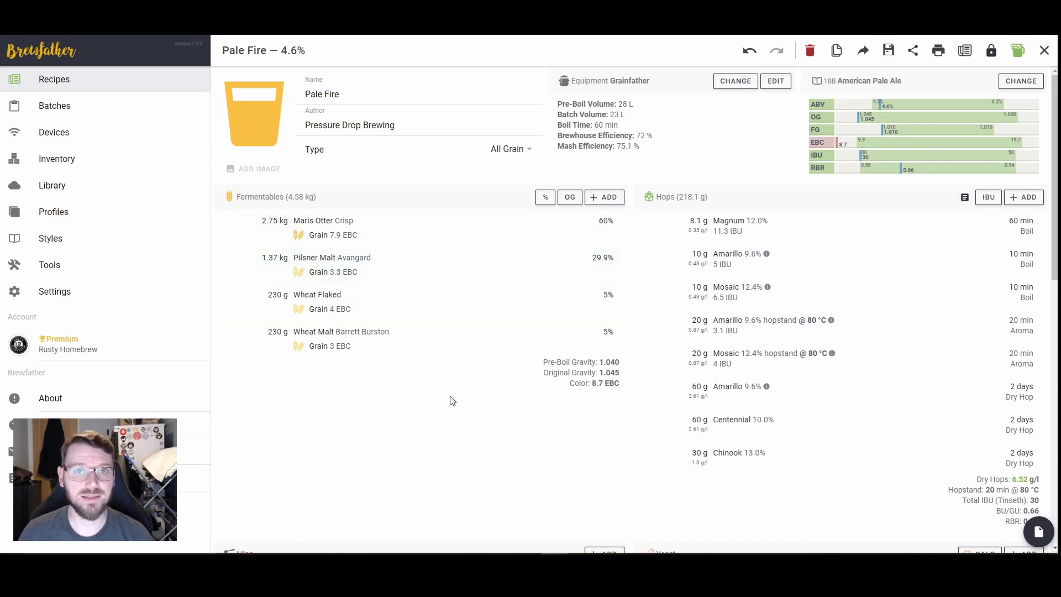
Open the water pH calculator from the Pale Fire recipe's Water section
scroll(654, 355, down, 6)
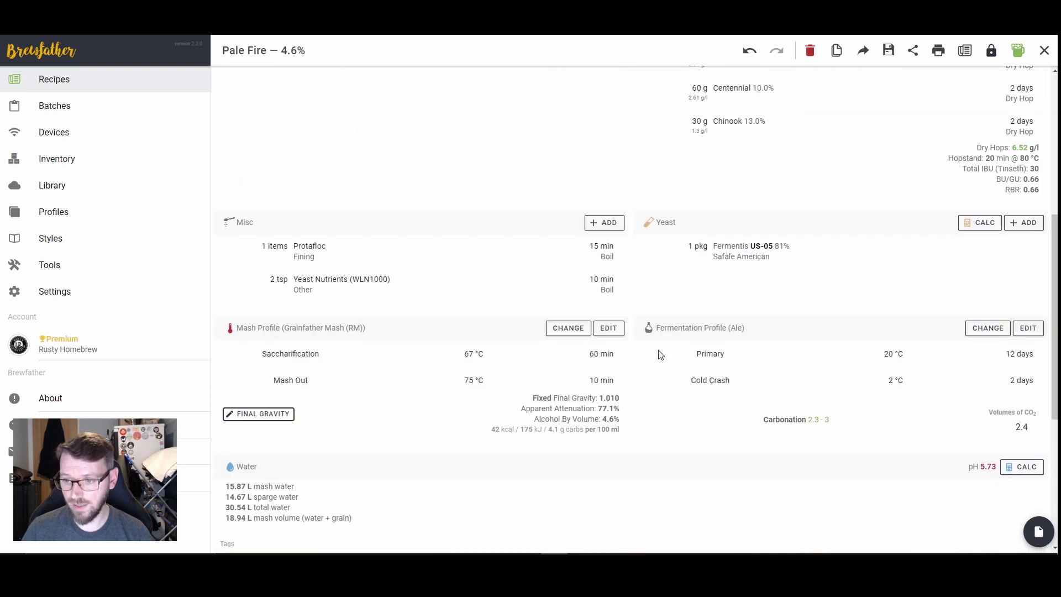
scroll(663, 350, down, 4)
scroll(822, 331, up, 2)
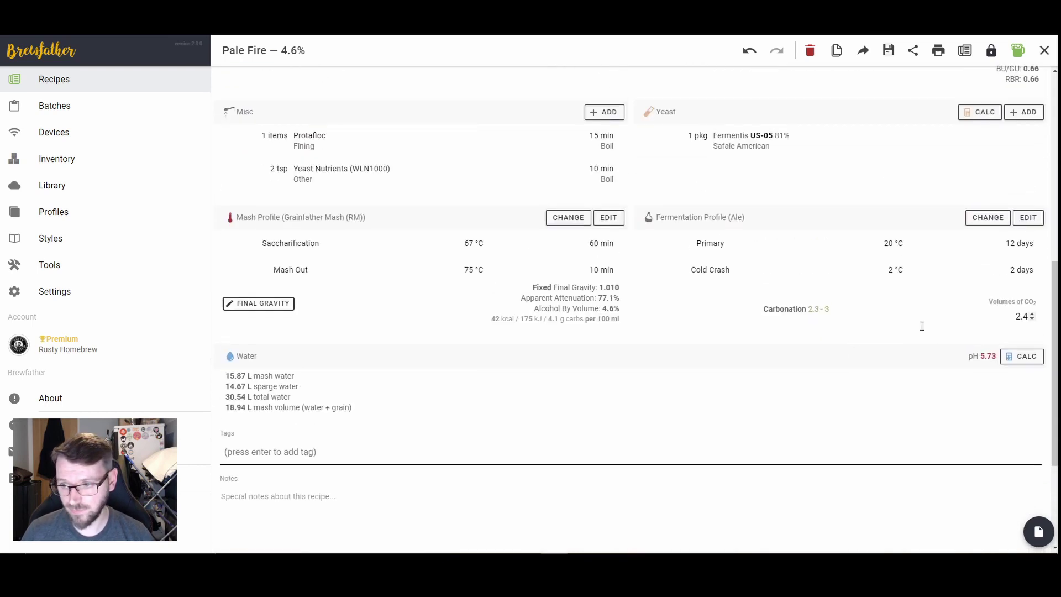
click(1022, 356)
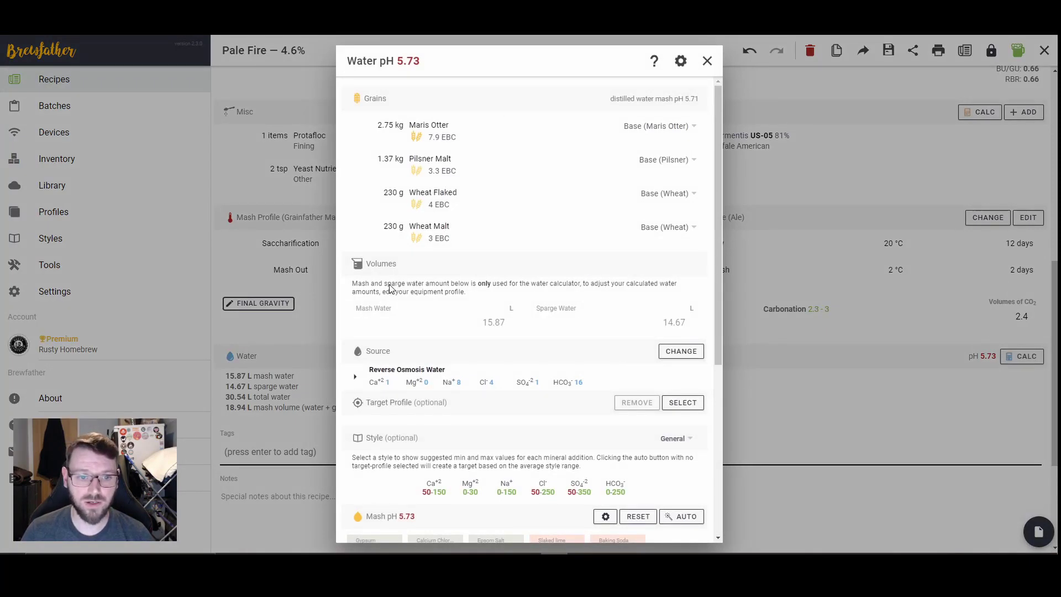
Inspect the Reverse Osmosis source water ion details in the calculator
scroll(552, 314, down, 2)
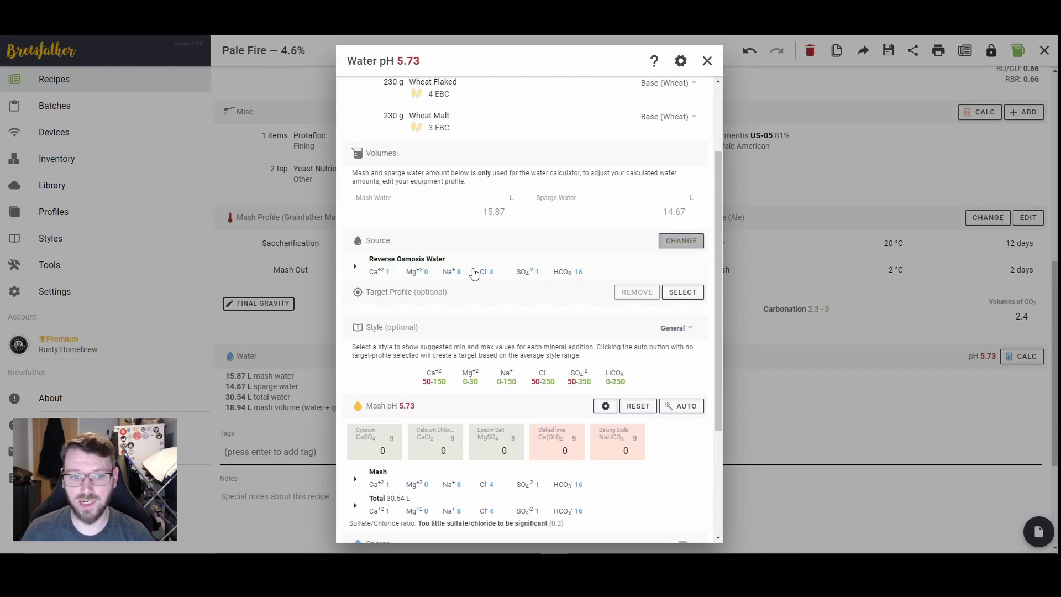
click(356, 267)
click(355, 267)
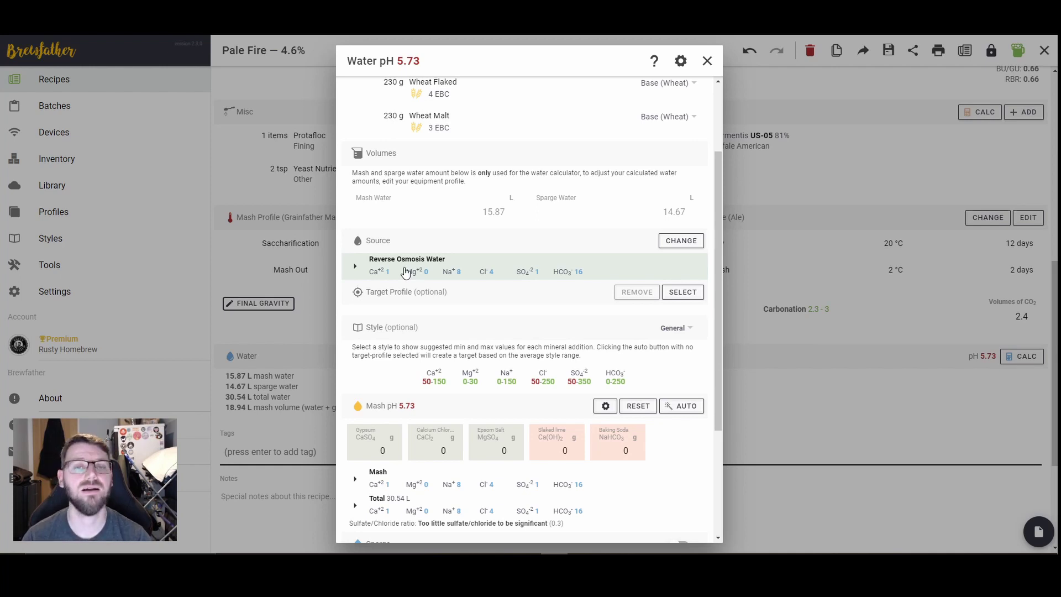
click(352, 271)
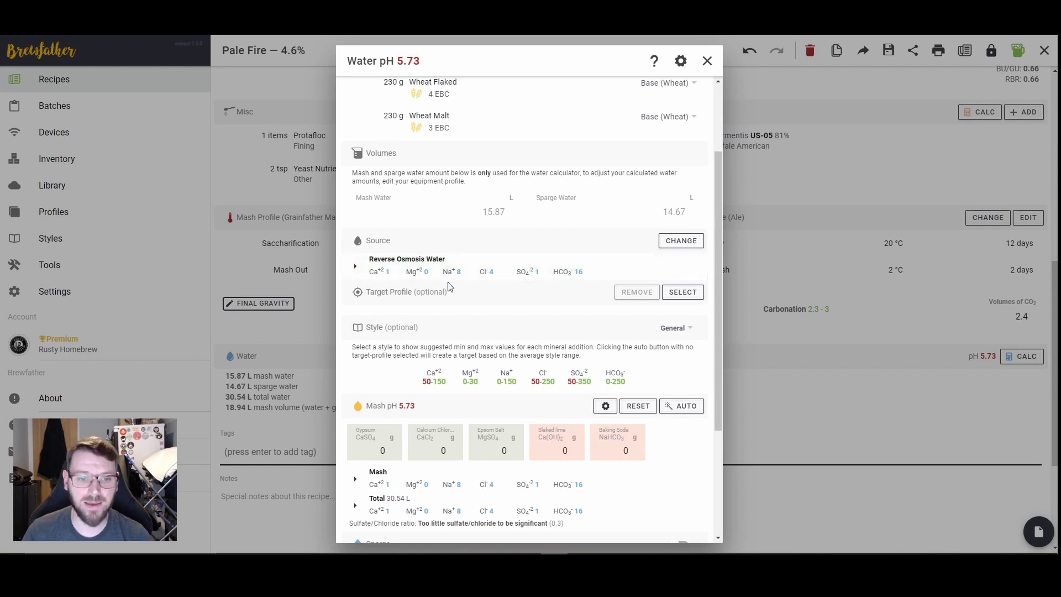
scroll(569, 279, down, 2)
Search the target profile list for 'neip' and pick Hoppy NEIPA
click(674, 184)
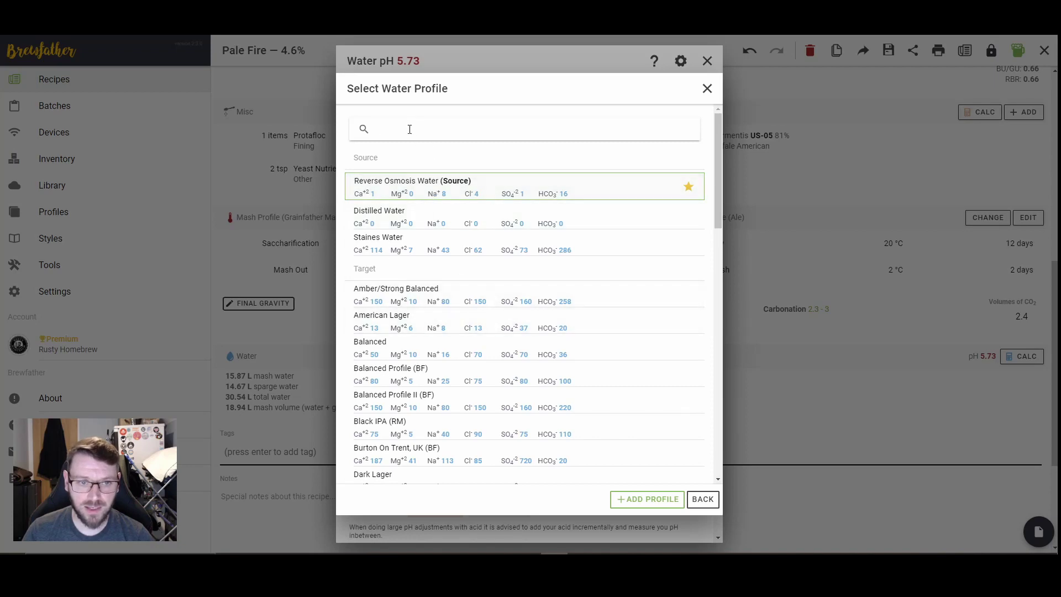
text(pale)
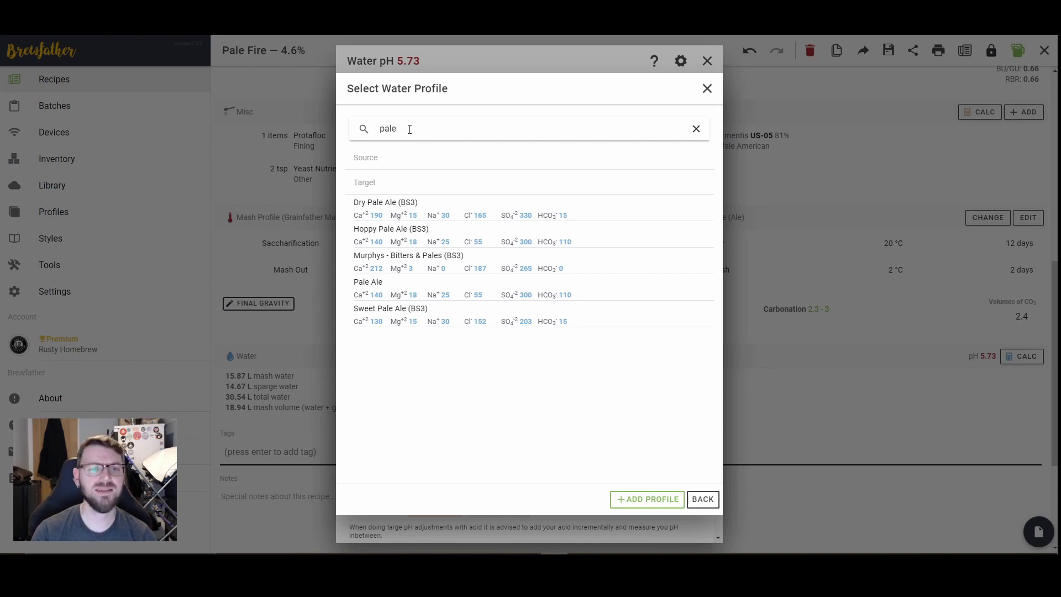
key(BackSpace)
key(BackSpace)
key(BackSpace)
key(BackSpace)
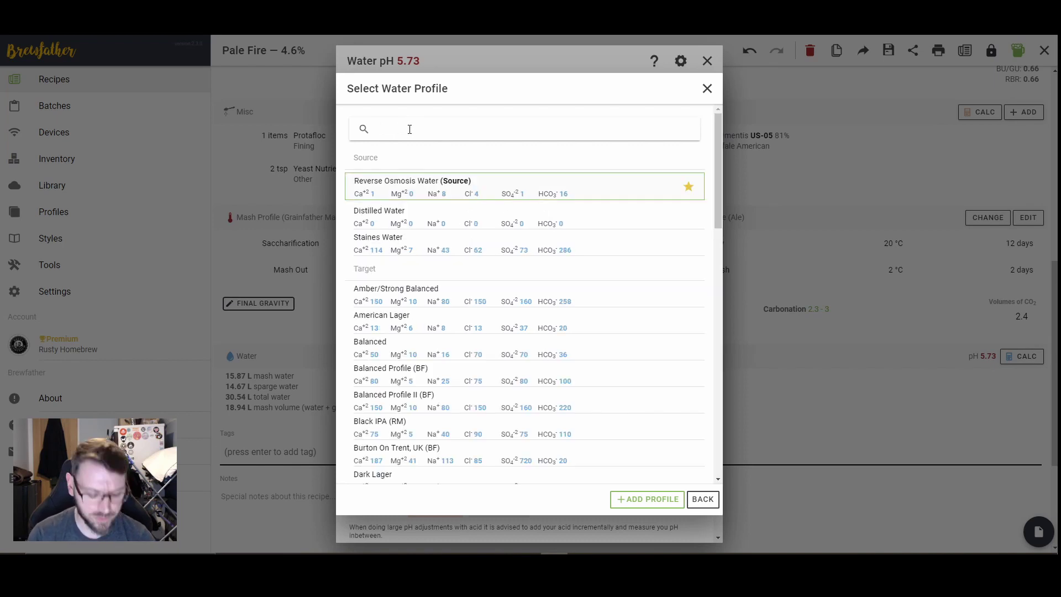
text(neip)
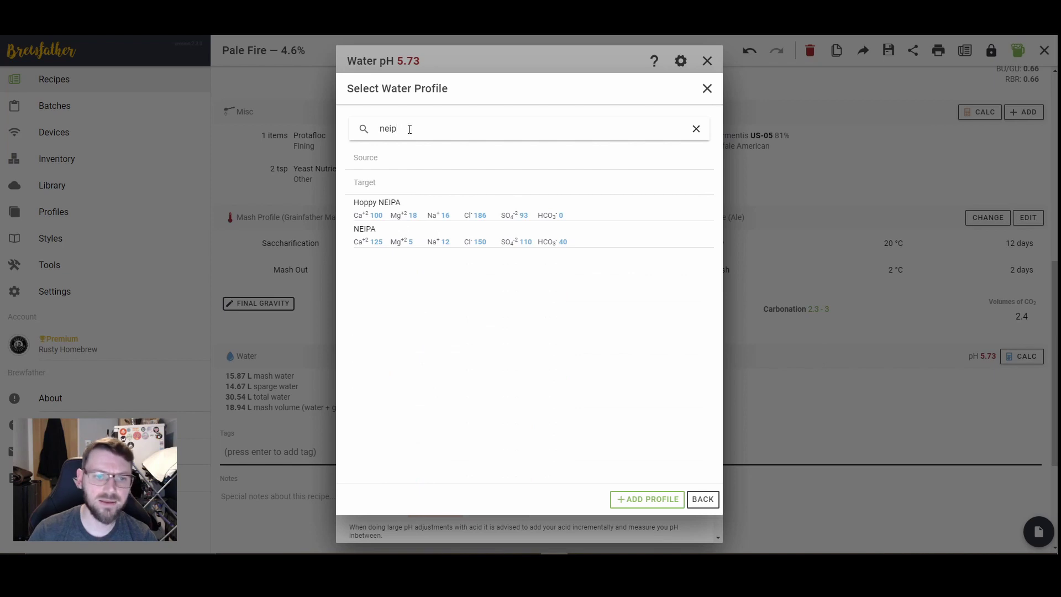
click(398, 203)
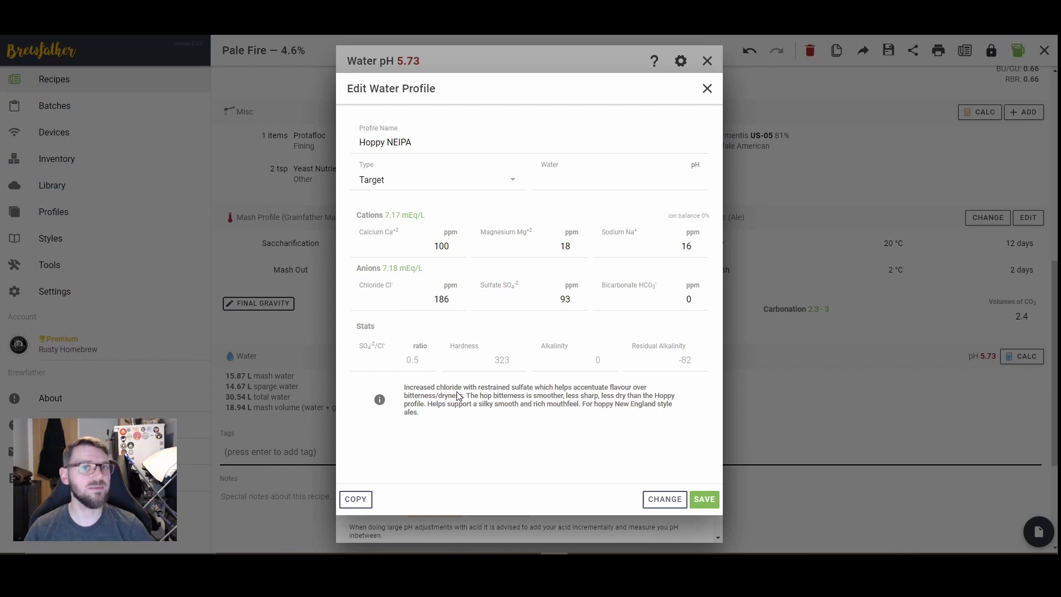
Save Hoppy NEIPA as the target profile and set the water style to American Pale Ale
click(704, 499)
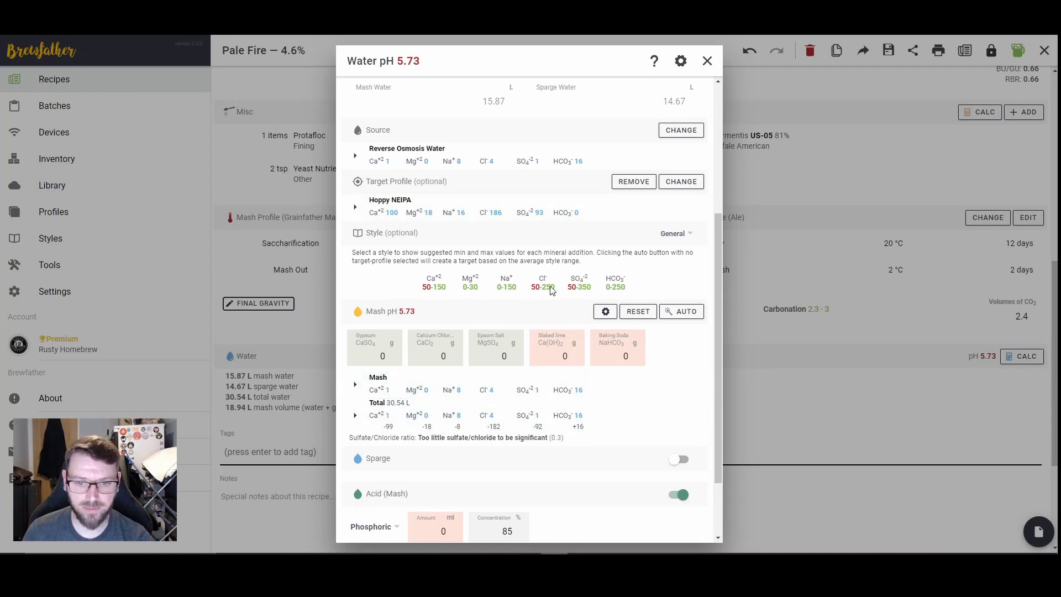
scroll(541, 315, down, 1)
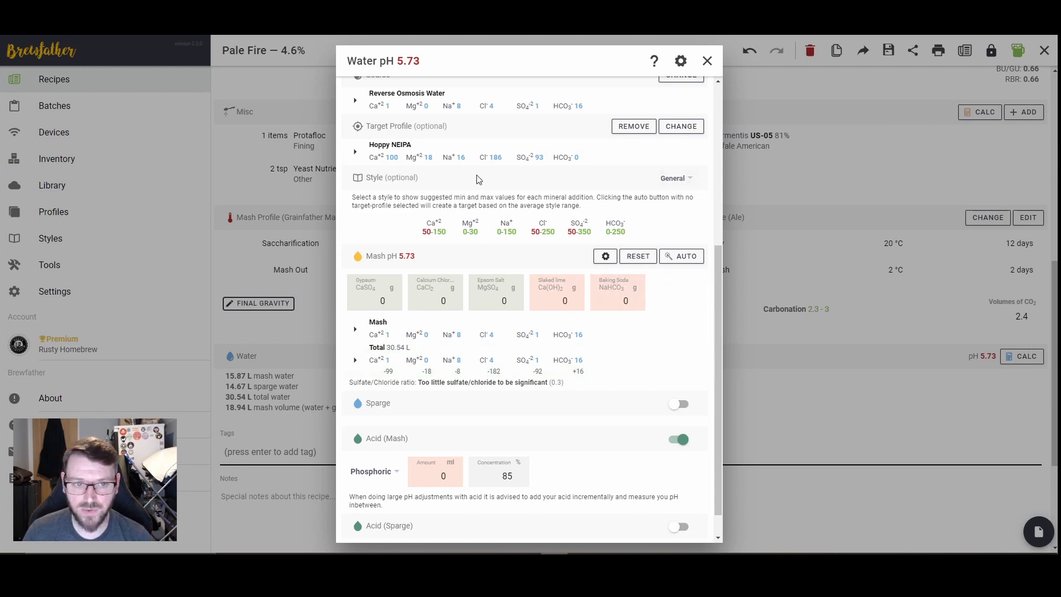
click(674, 179)
click(727, 371)
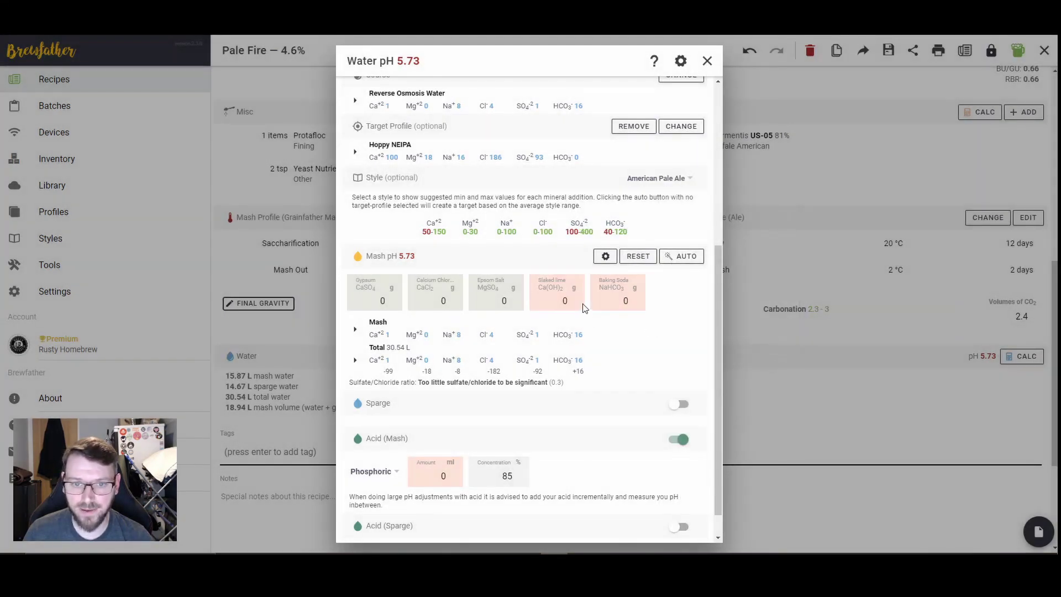
click(663, 180)
click(658, 208)
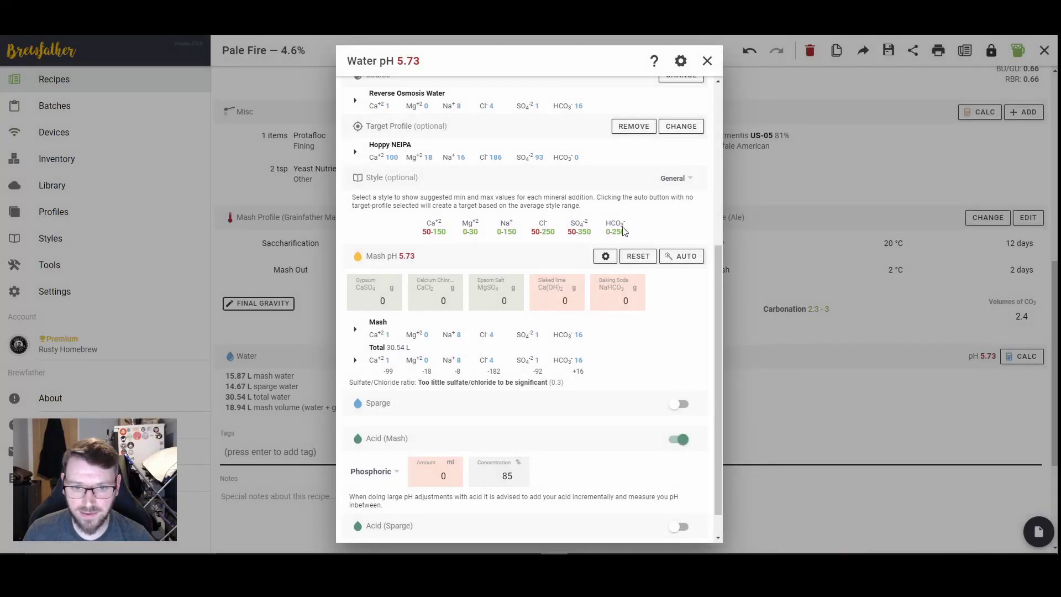
click(679, 184)
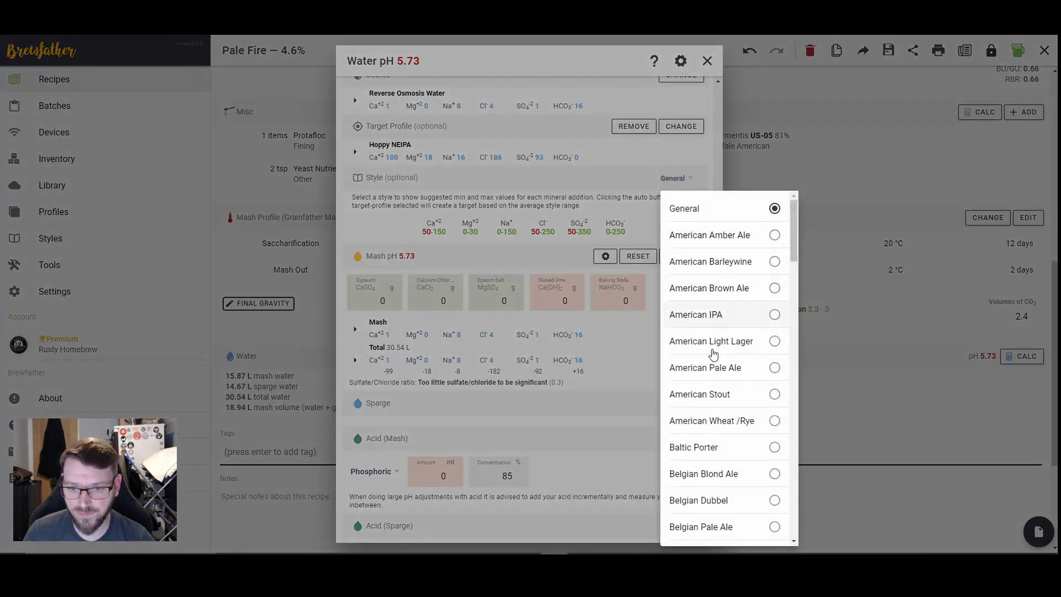
click(728, 379)
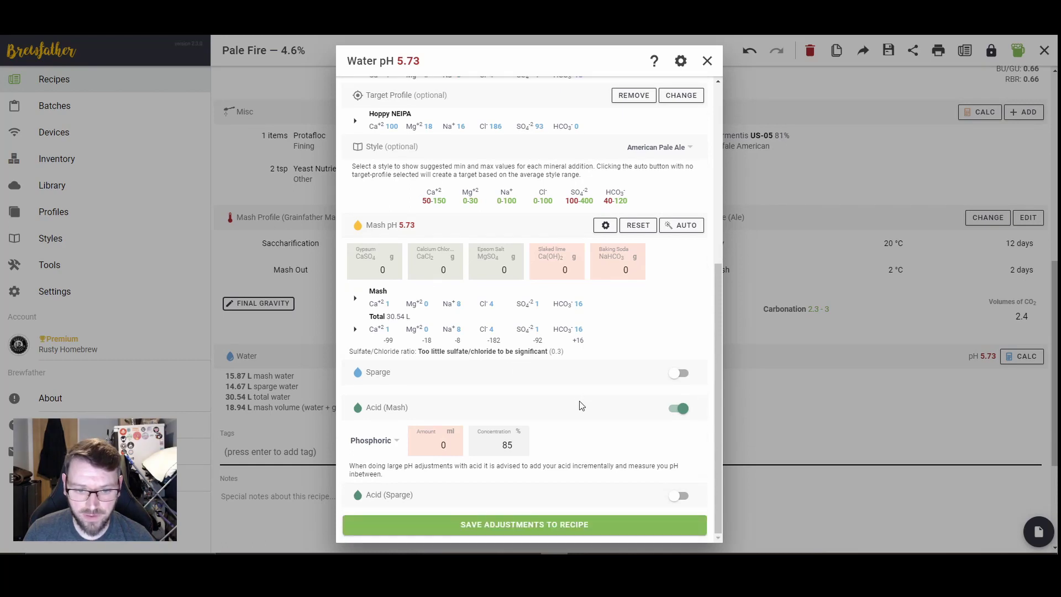
Switch off the Acid (Mash) addition
click(683, 407)
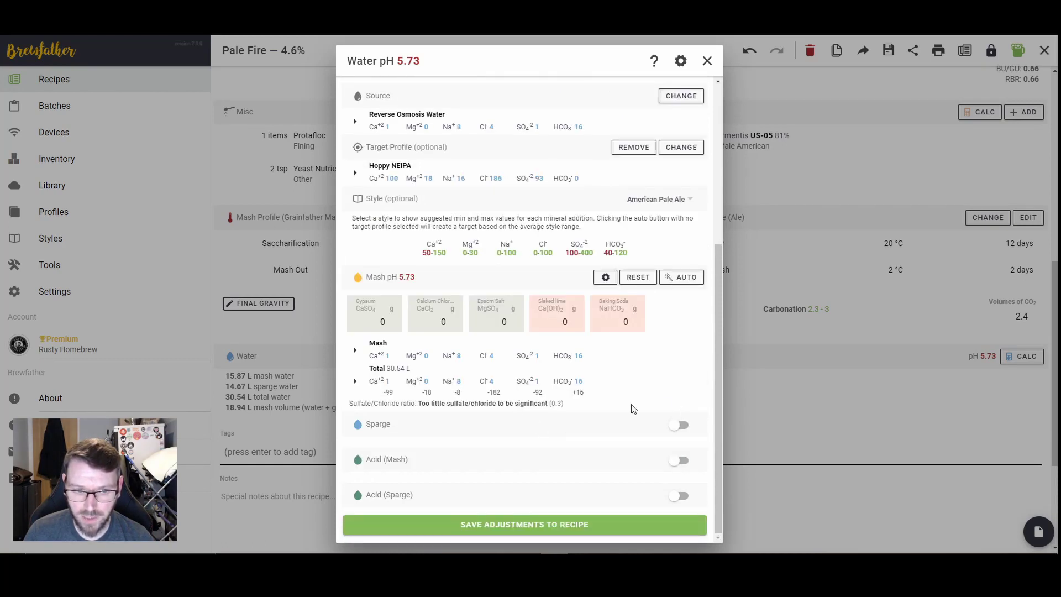
scroll(631, 406, up, 2)
scroll(626, 401, down, 2)
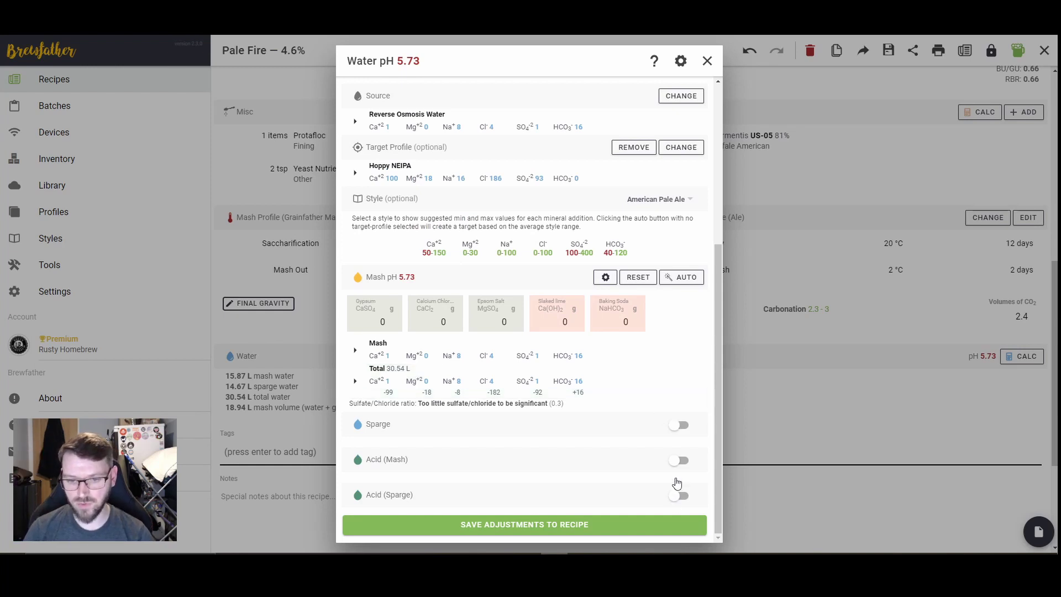
Auto-calculate salts, then enable a phosphoric mash acid addition at 85% concentration
click(686, 283)
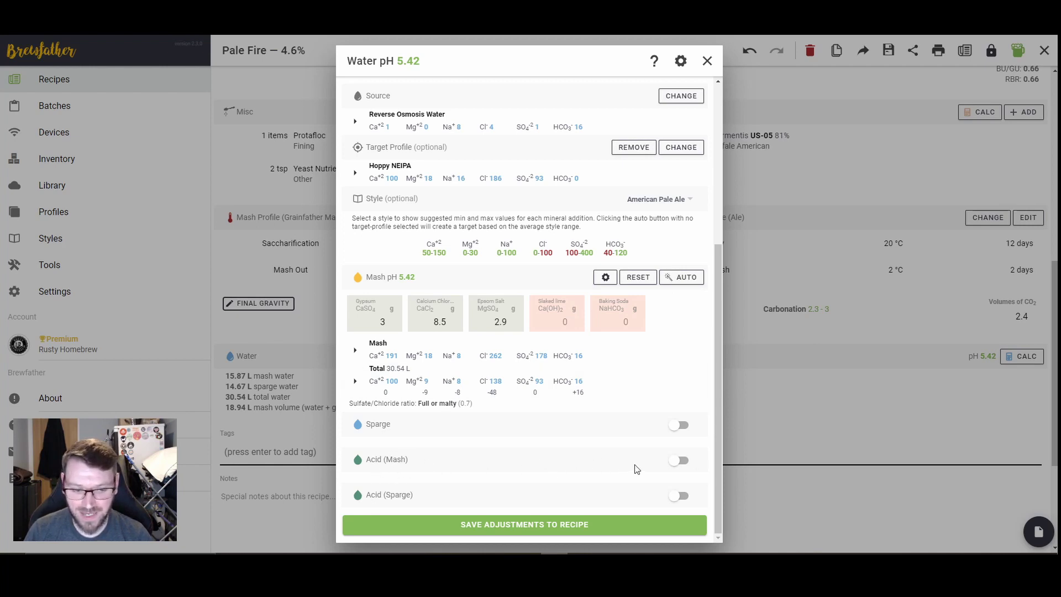
click(678, 461)
scroll(525, 386, down, 1)
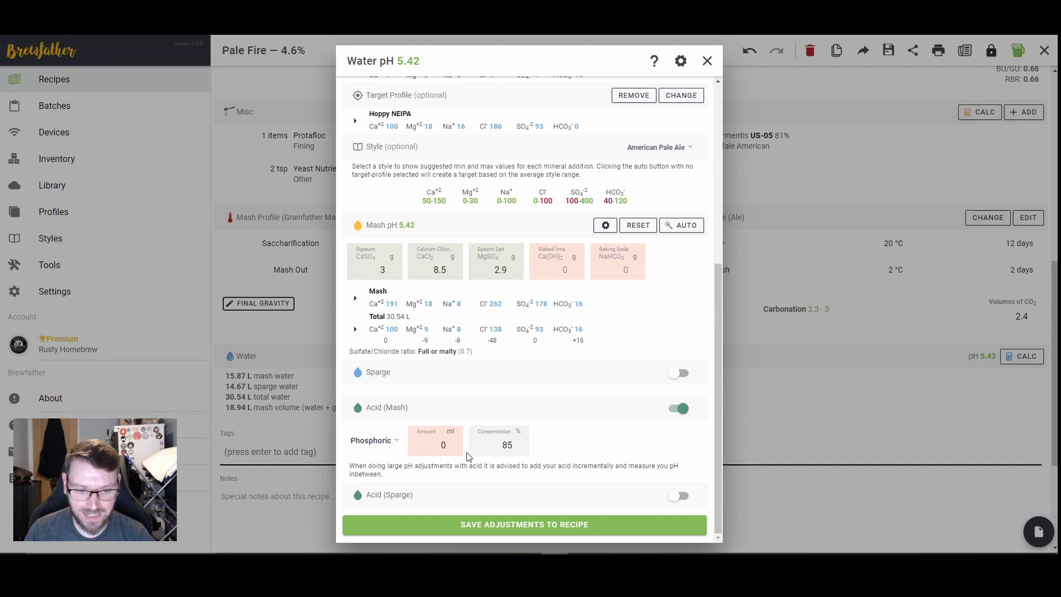
click(514, 449)
key(Left)
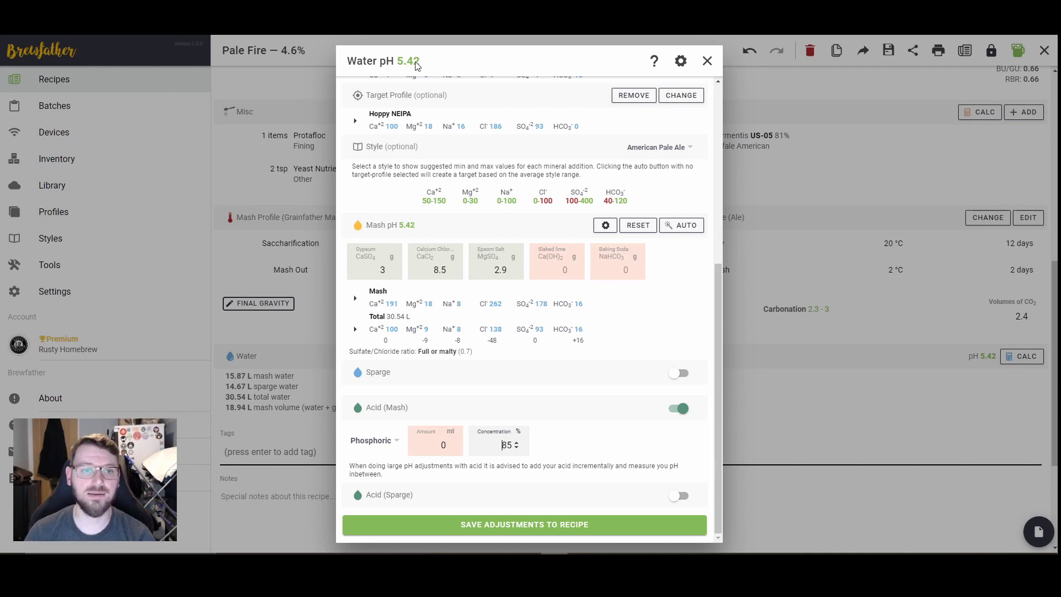
Set the phosphoric acid amount to 2.8 ml so mash pH drops to 5.20
click(451, 443)
click(450, 443)
click(450, 443)
click(450, 443)
click(450, 443)
click(451, 443)
click(451, 442)
click(451, 448)
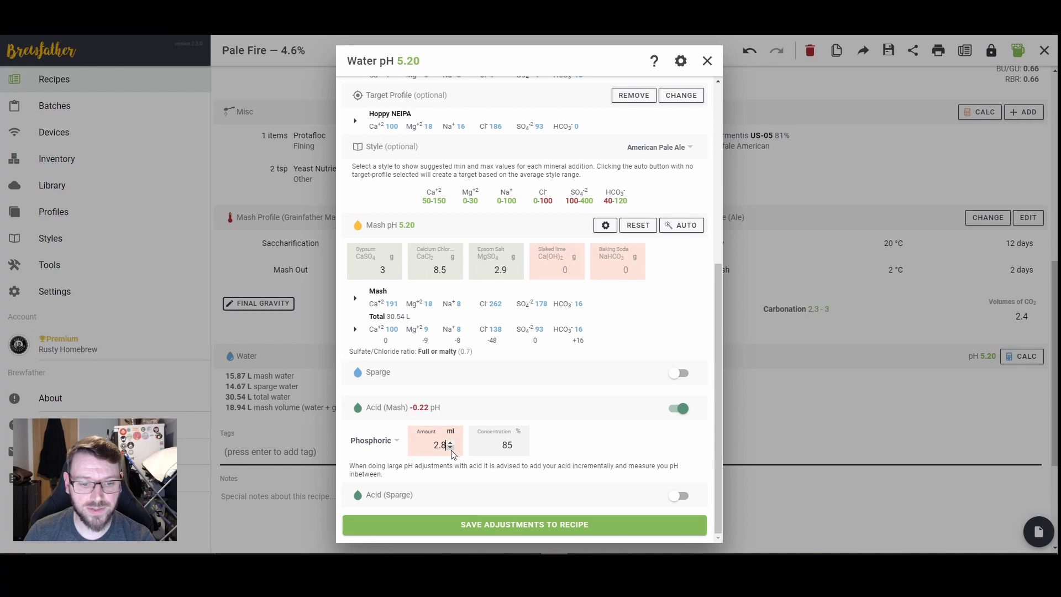
Turn off mash acid, reset all salts to 0 g (pH 5.73), and enable sparge additions
click(681, 413)
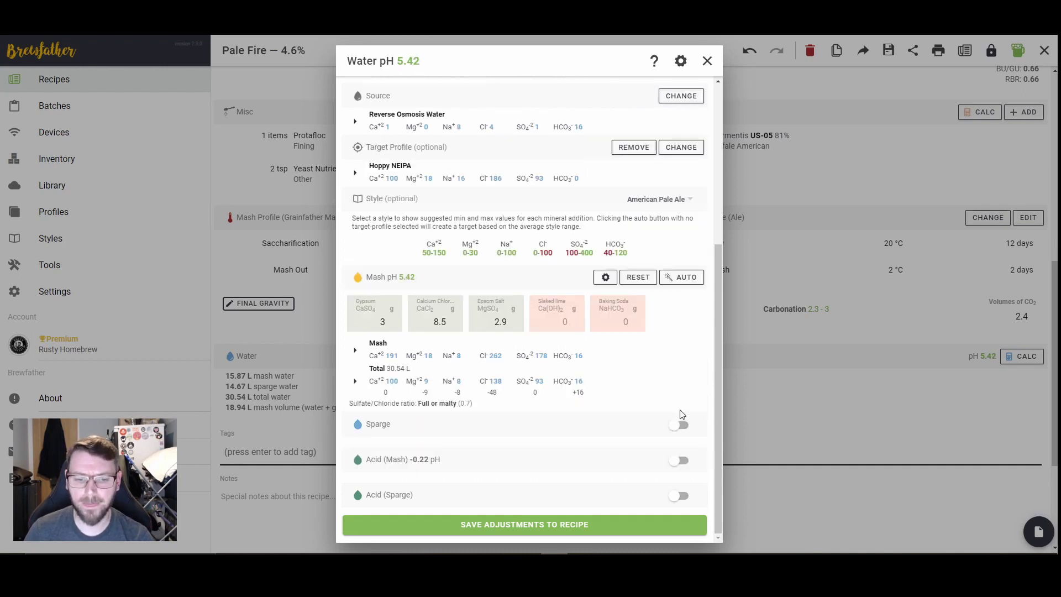
scroll(545, 258, up, 1)
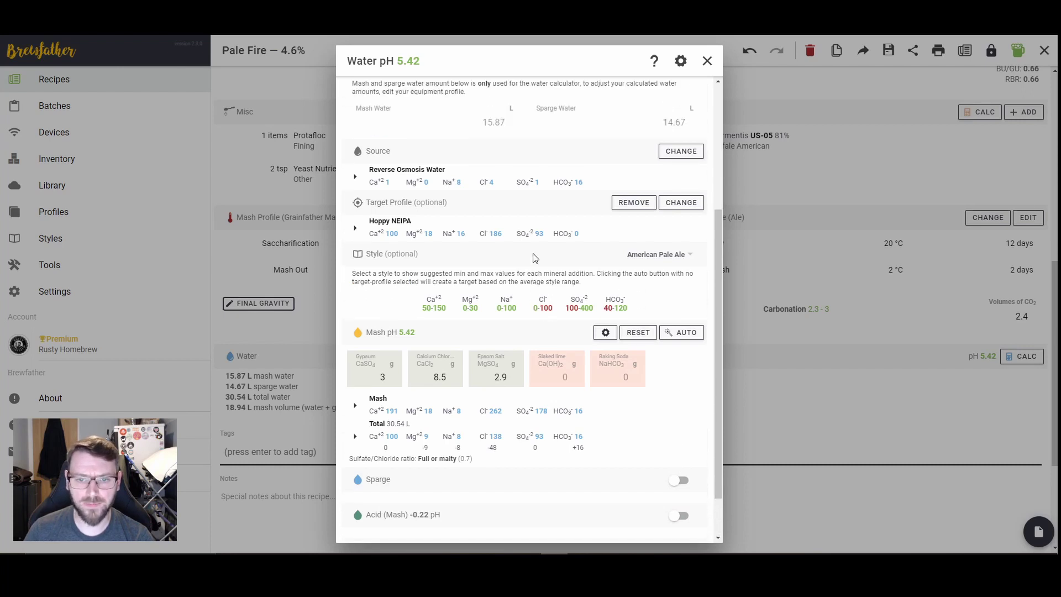
click(636, 333)
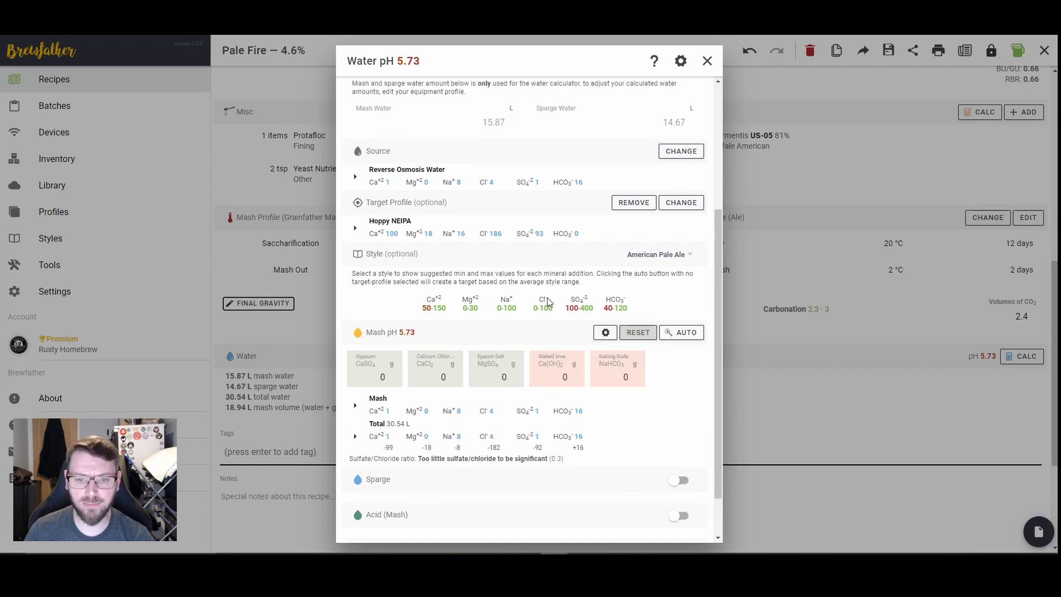
click(684, 334)
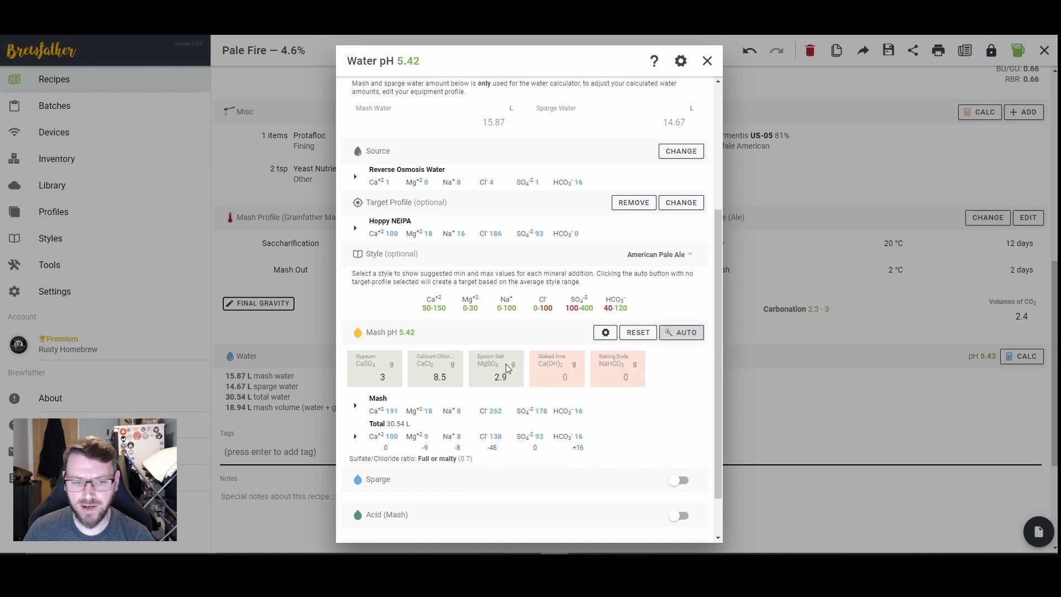
scroll(596, 359, down, 1)
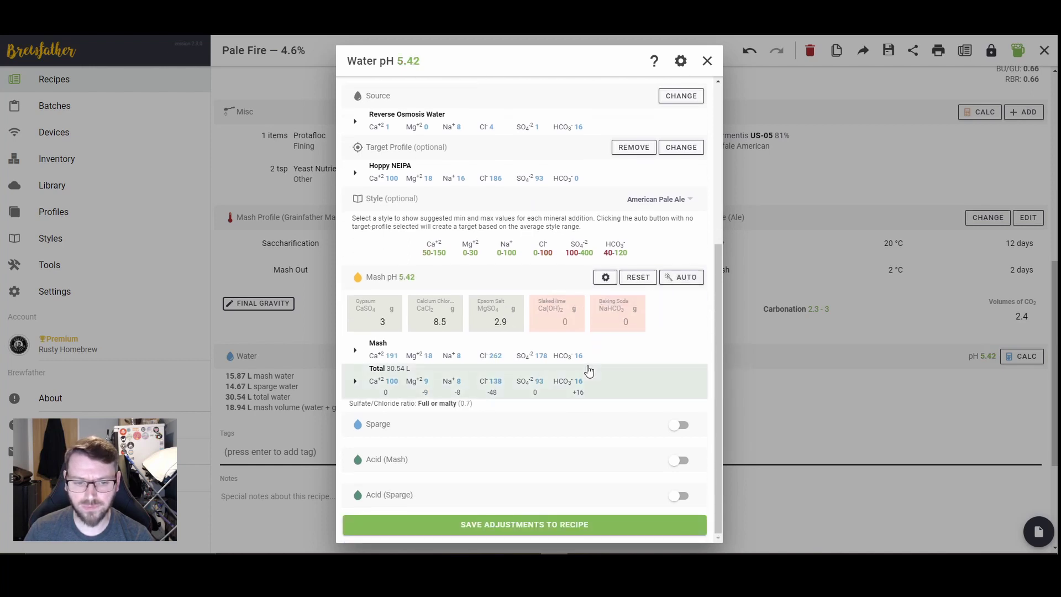
click(638, 277)
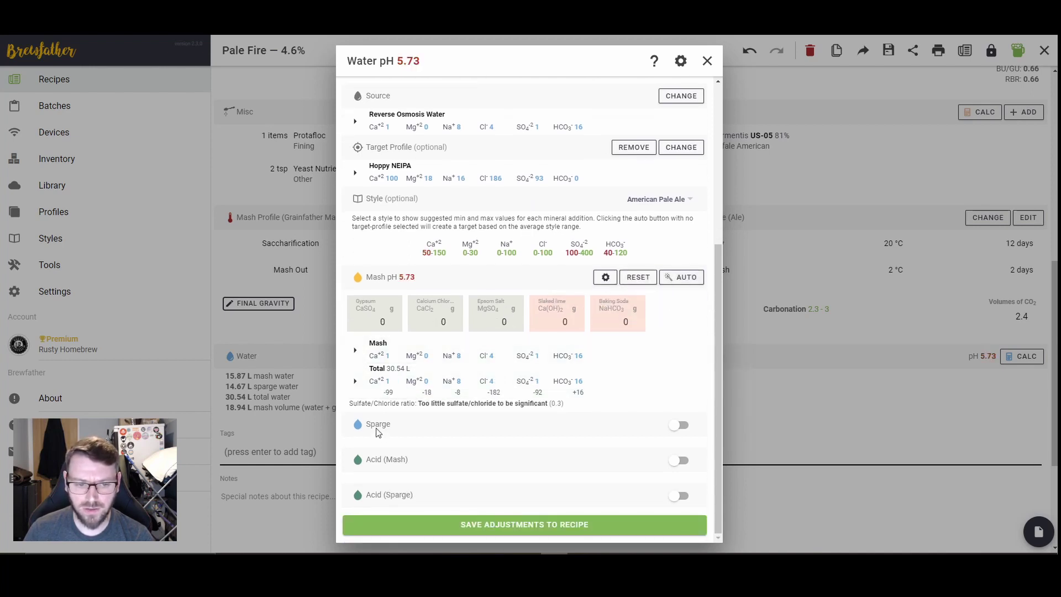
click(682, 424)
scroll(627, 408, down, 1)
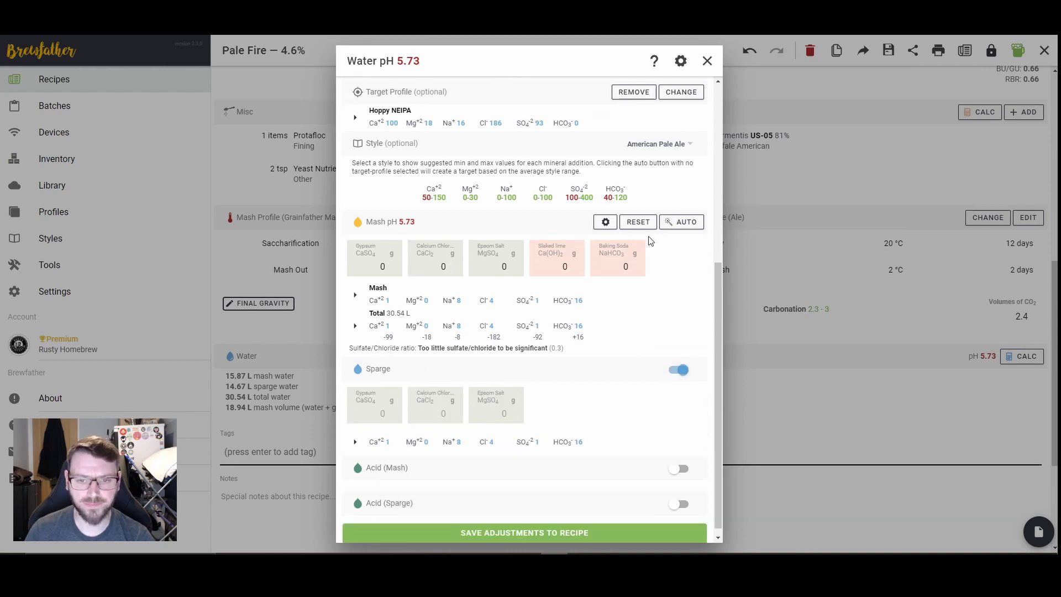
Auto-calculate salts, split into mash (1.56, 4.42, 1.51 g) and sparge (1.44, 4.08, 1.39 g)
click(681, 222)
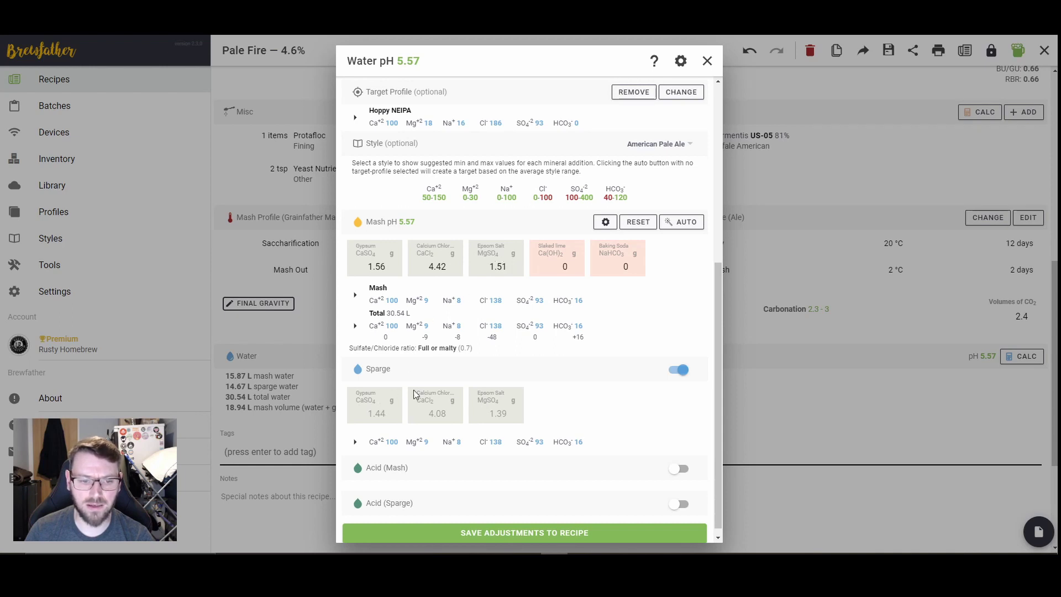
click(681, 370)
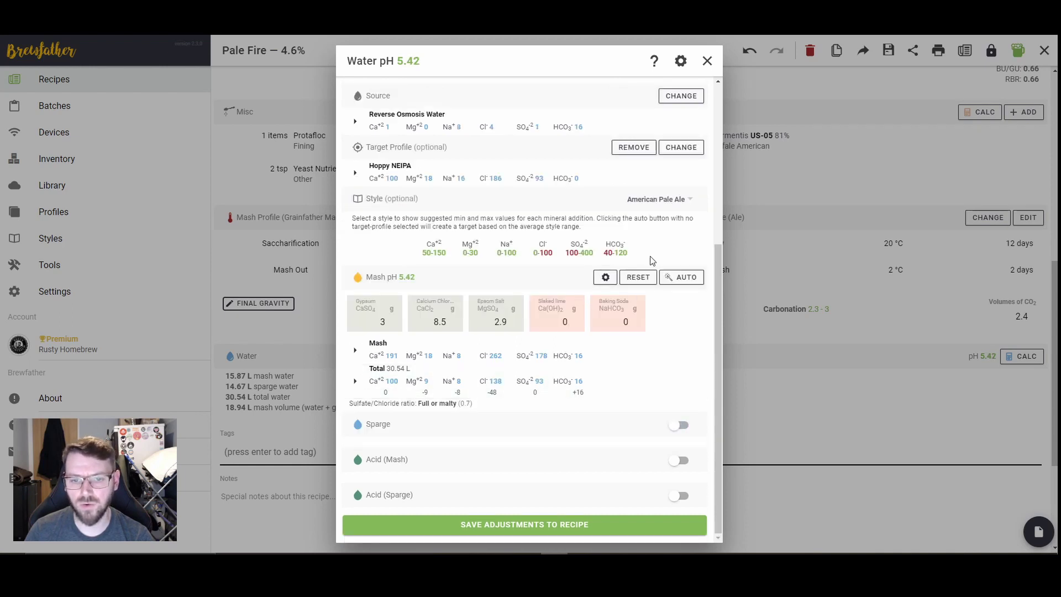
click(638, 277)
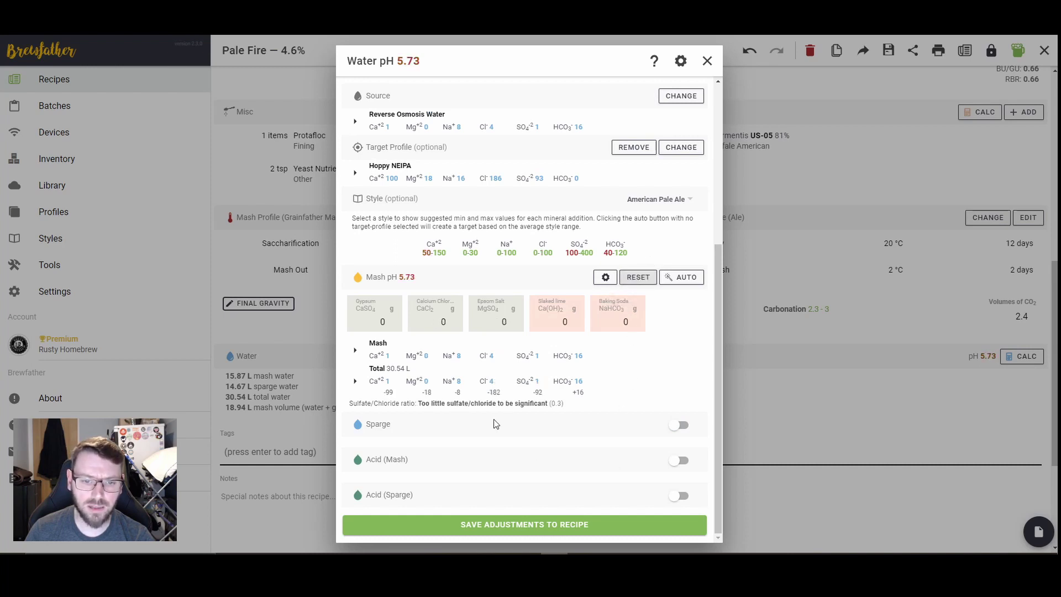
click(672, 285)
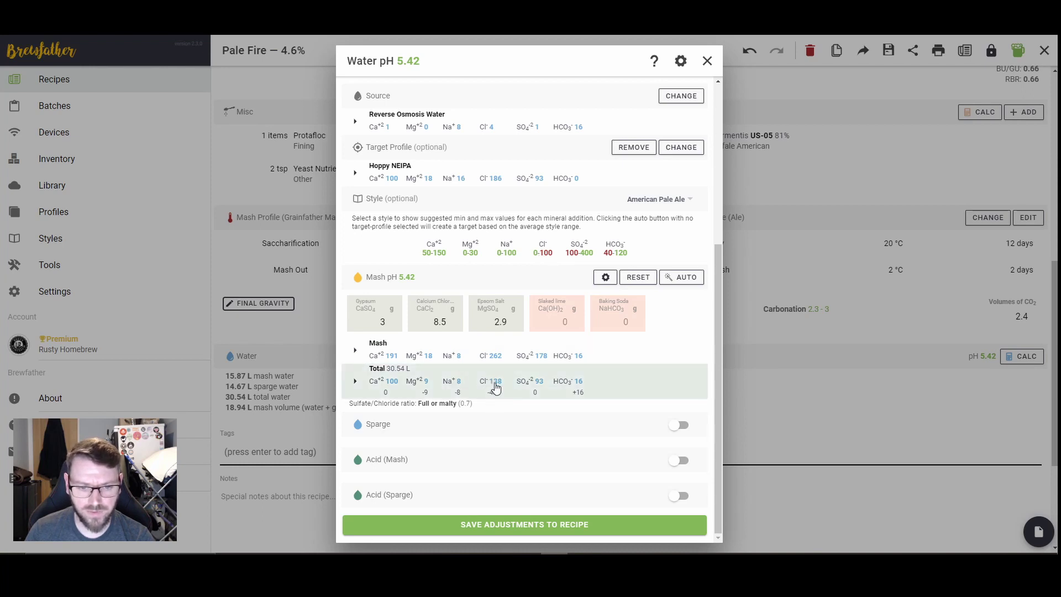
Try several calcium chloride amounts and settle on 6 g
click(451, 320)
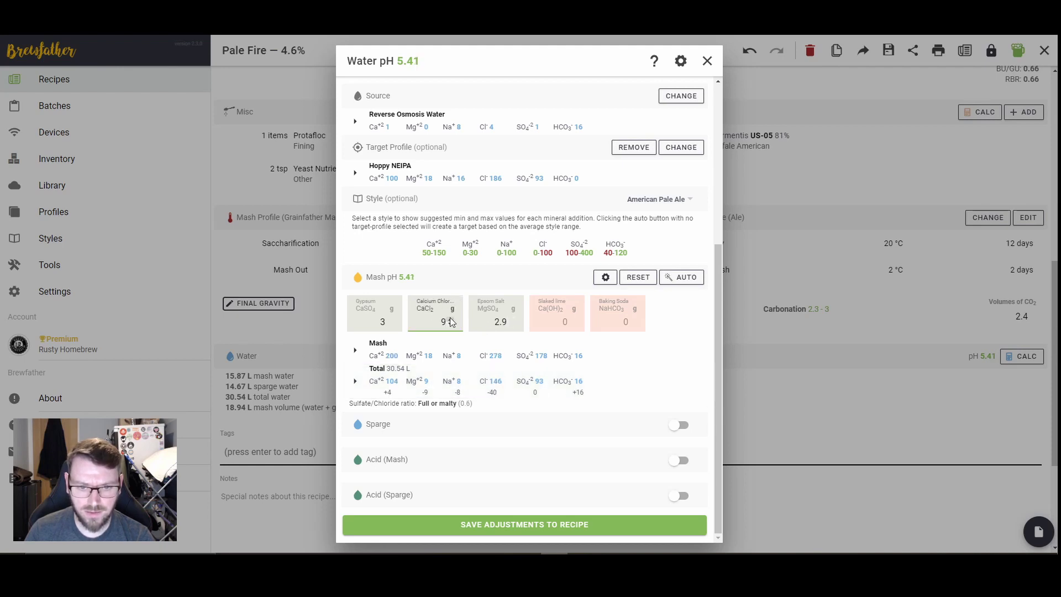
text(.6)
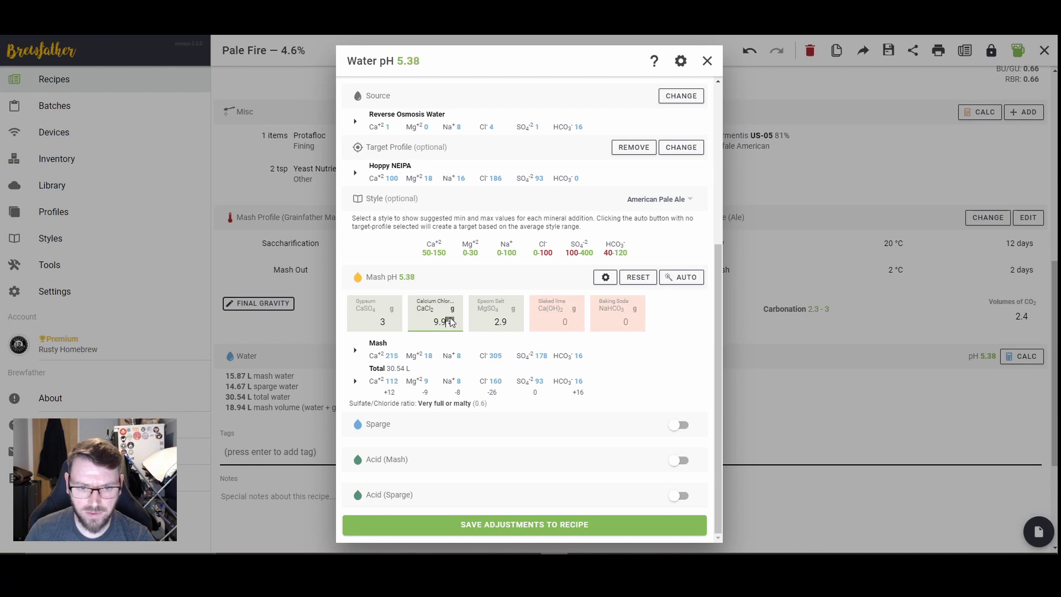
key(BackSpace)
key(BackSpace)
key(BackSpace)
text(10.1)
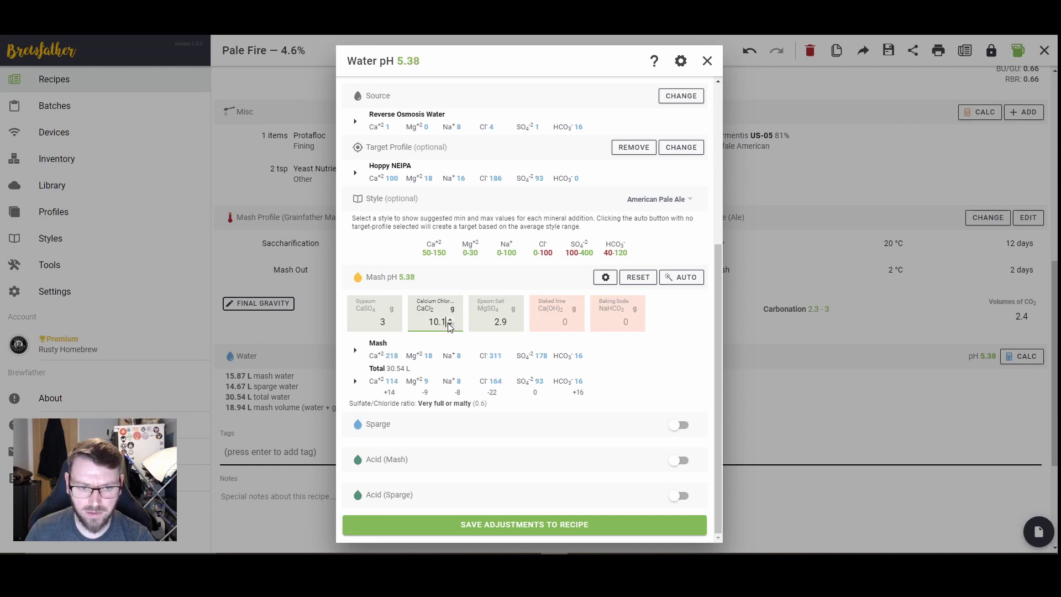
key(BackSpace)
key(BackSpace)
key(BackSpace)
key(BackSpace)
text(9.4)
key(BackSpace)
key(BackSpace)
key(BackSpace)
text(7.6)
key(BackSpace)
key(BackSpace)
key(BackSpace)
text(6.2)
key(BackSpace)
key(BackSpace)
key(BackSpace)
text(5.9)
click(450, 321)
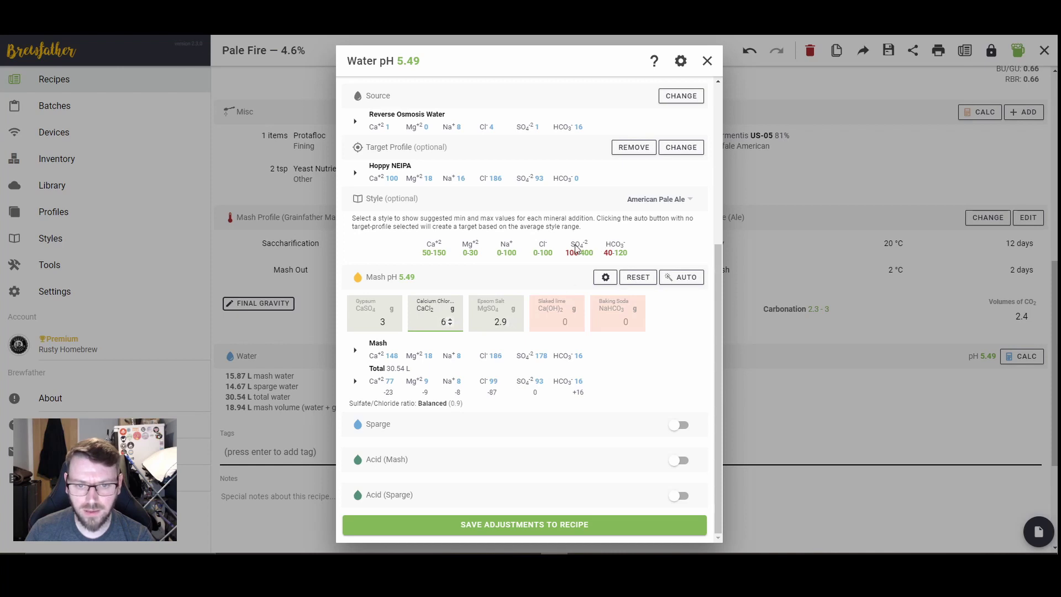
Set the Epsom salt amount to 3.5 g, giving mash pH 5.48
click(511, 320)
click(510, 320)
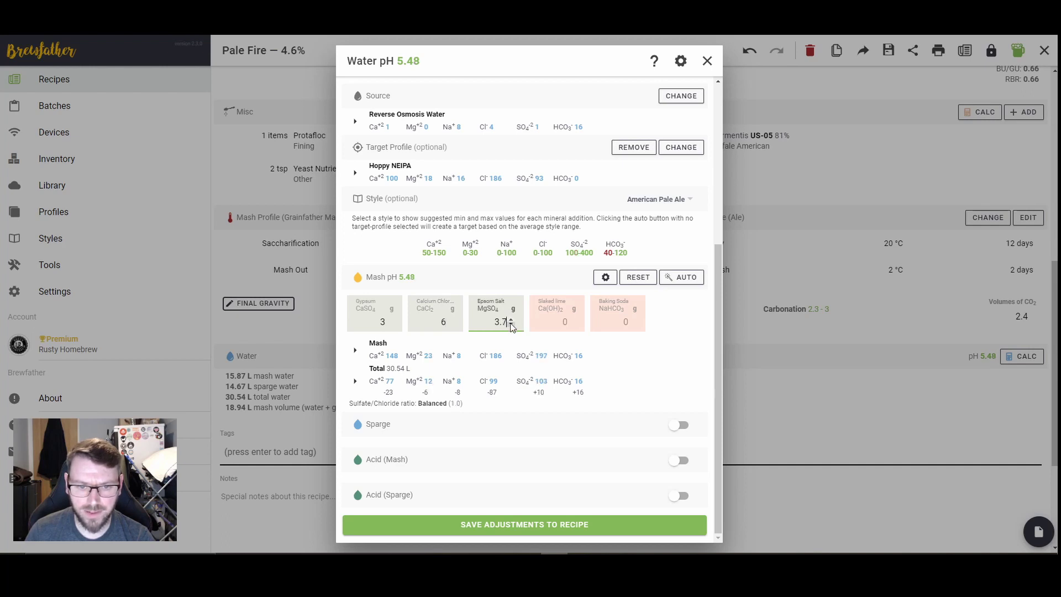
click(511, 324)
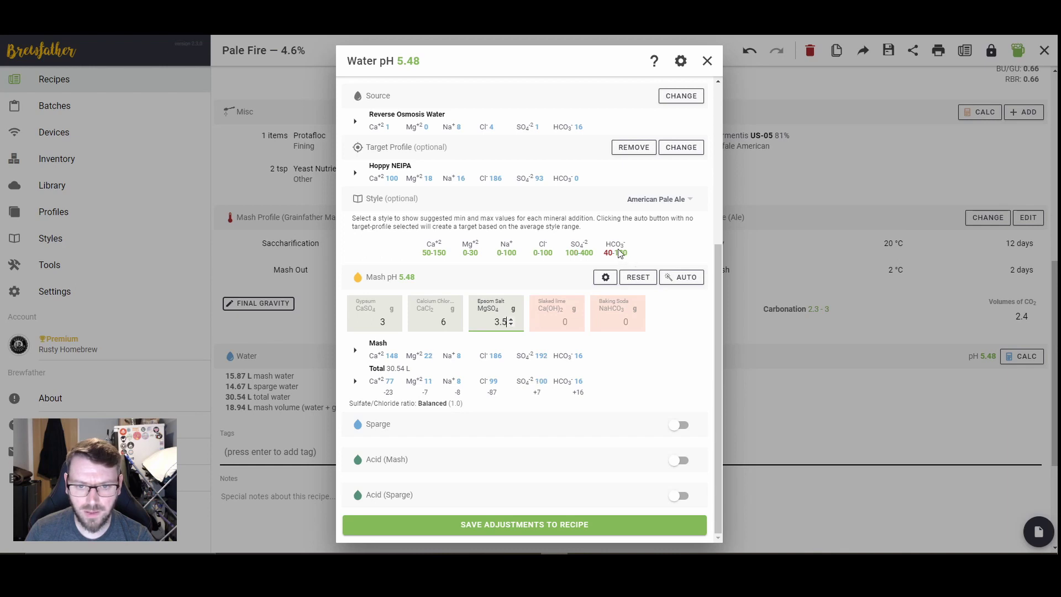
click(572, 320)
text(1.1)
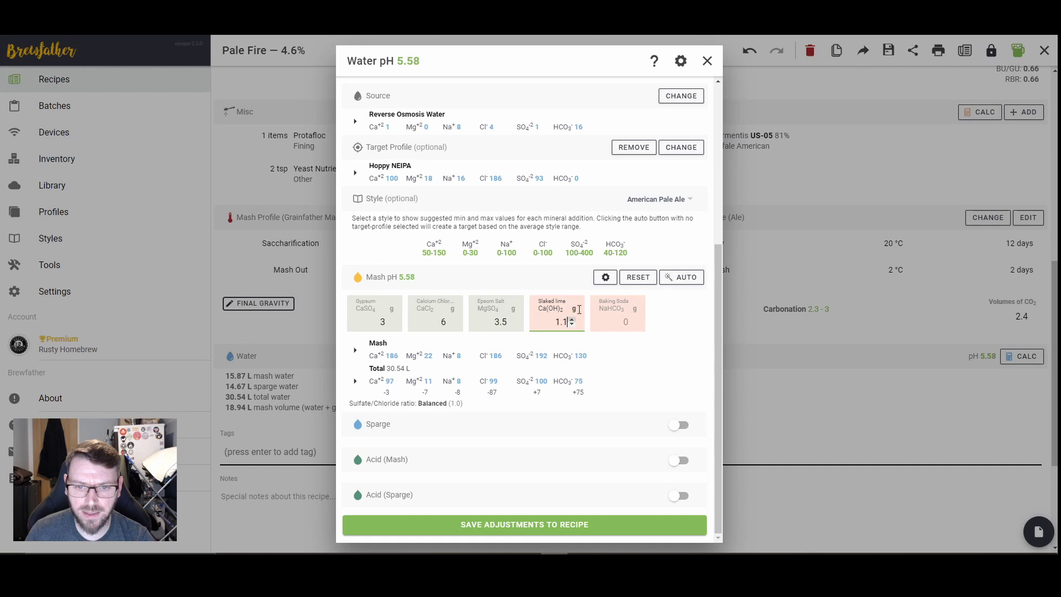
click(572, 325)
click(572, 325)
click(572, 325)
click(573, 325)
click(572, 325)
click(572, 325)
click(572, 325)
click(572, 325)
click(572, 325)
click(572, 325)
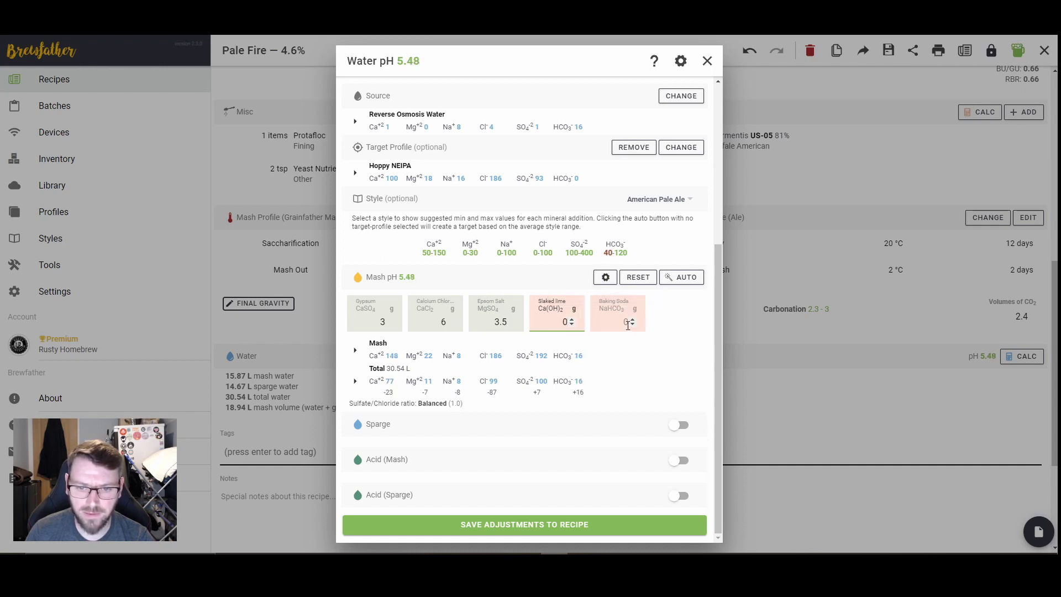
drag(633, 321, 633, 321)
click(633, 320)
click(633, 320)
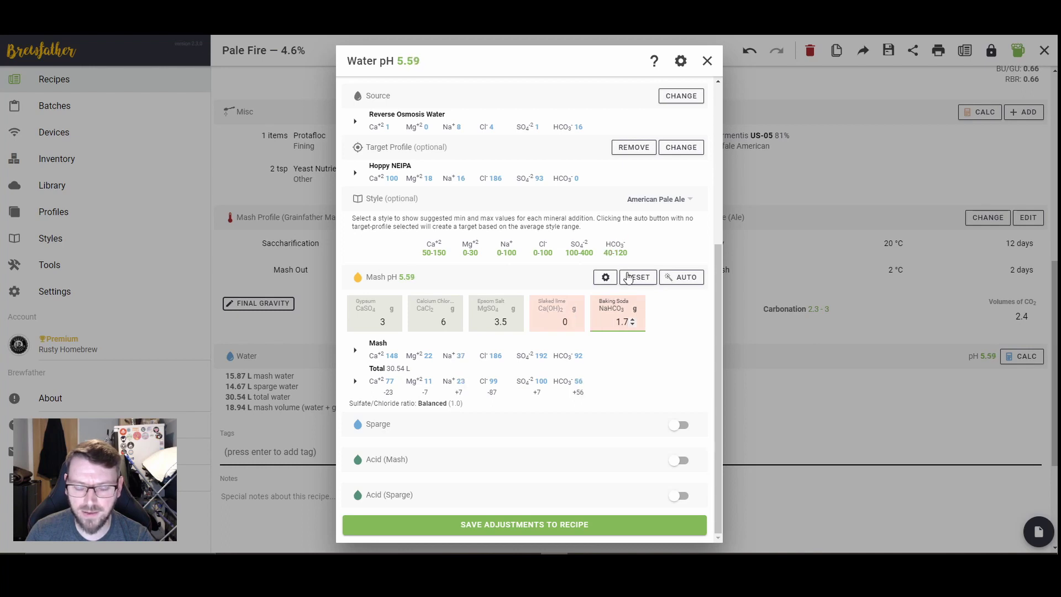
click(633, 325)
click(633, 325)
click(633, 325)
click(633, 325)
click(633, 325)
click(633, 325)
click(633, 325)
click(633, 325)
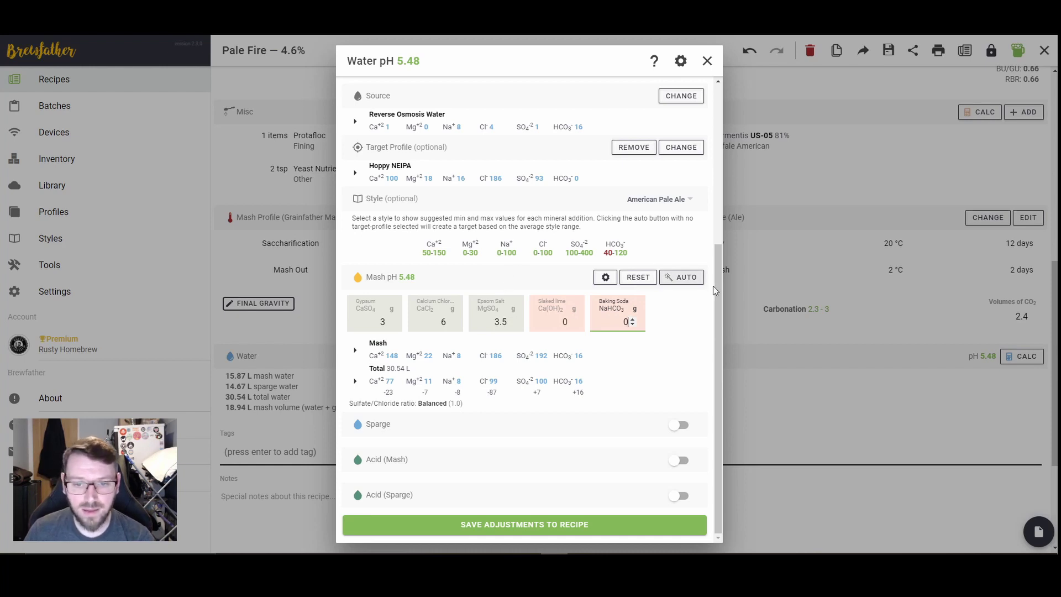
Reset and auto-calculate salts, then round to 3 g gypsum, 8.5 g calcium chloride, 3 g Epsom salt
click(645, 278)
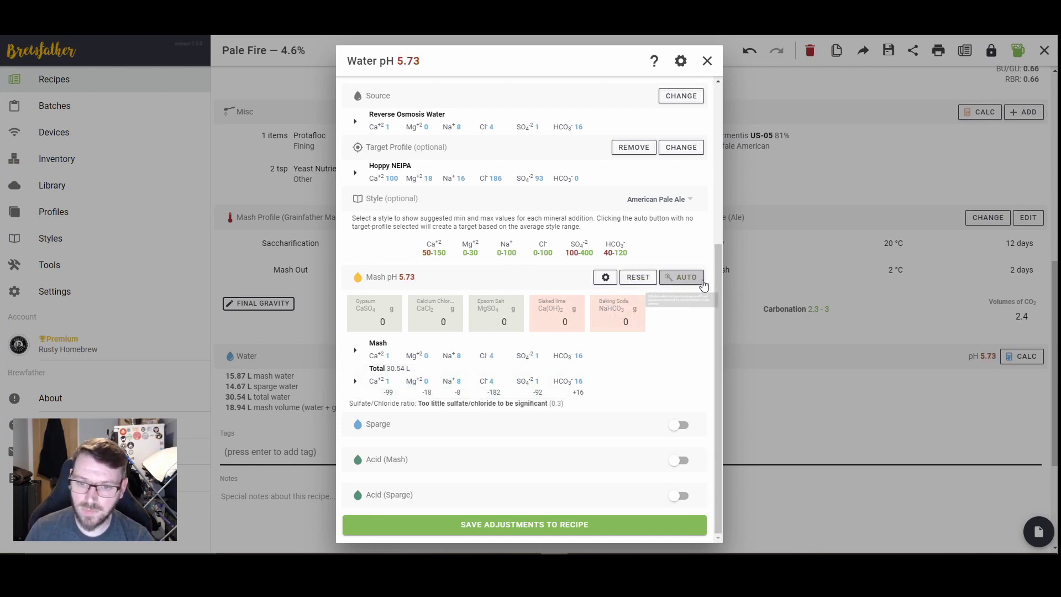
click(684, 276)
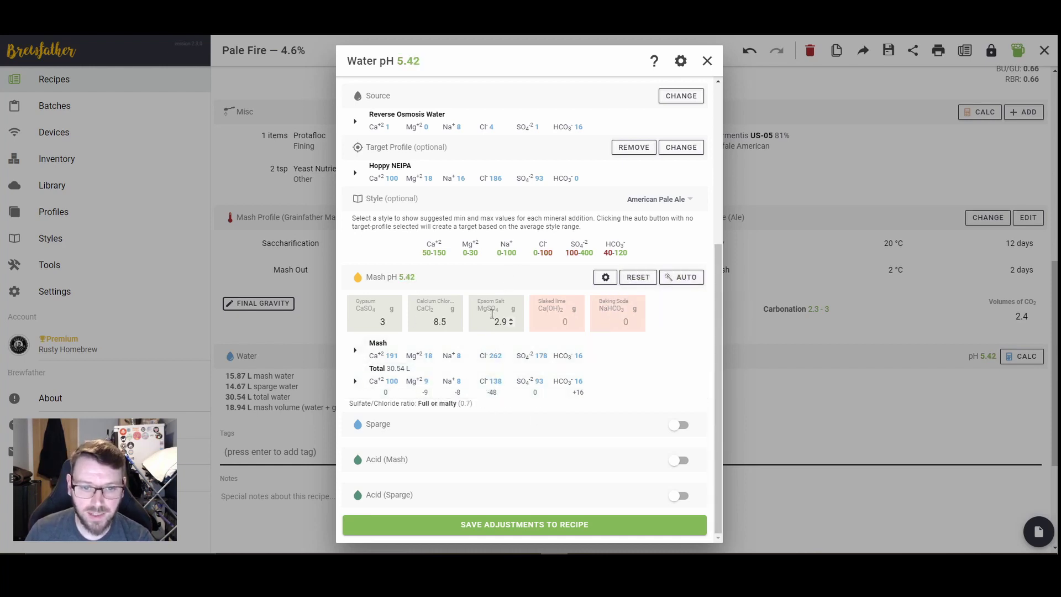
click(511, 319)
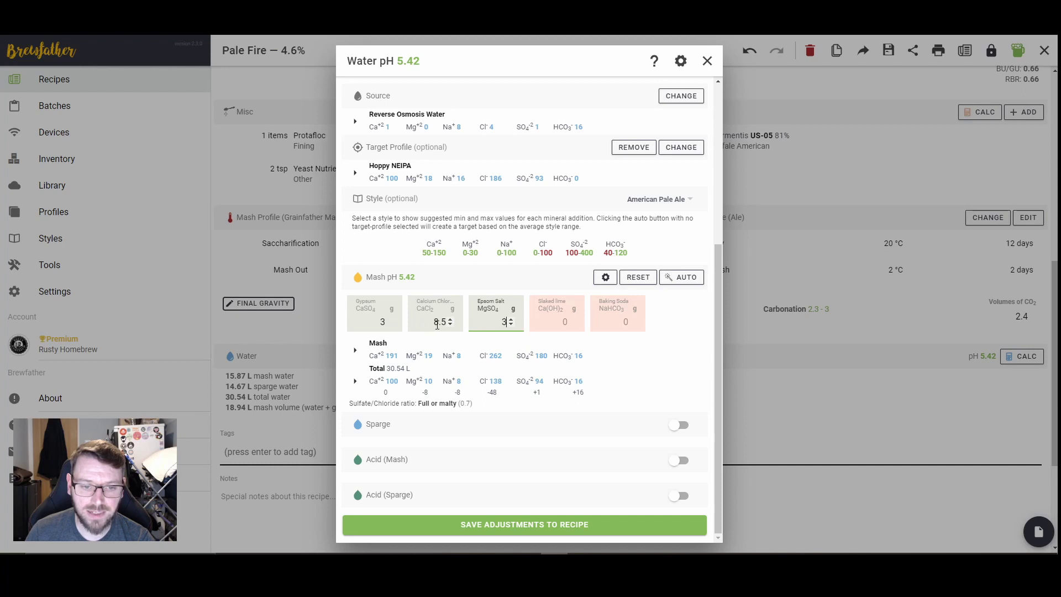
click(390, 325)
click(389, 324)
click(450, 325)
click(450, 324)
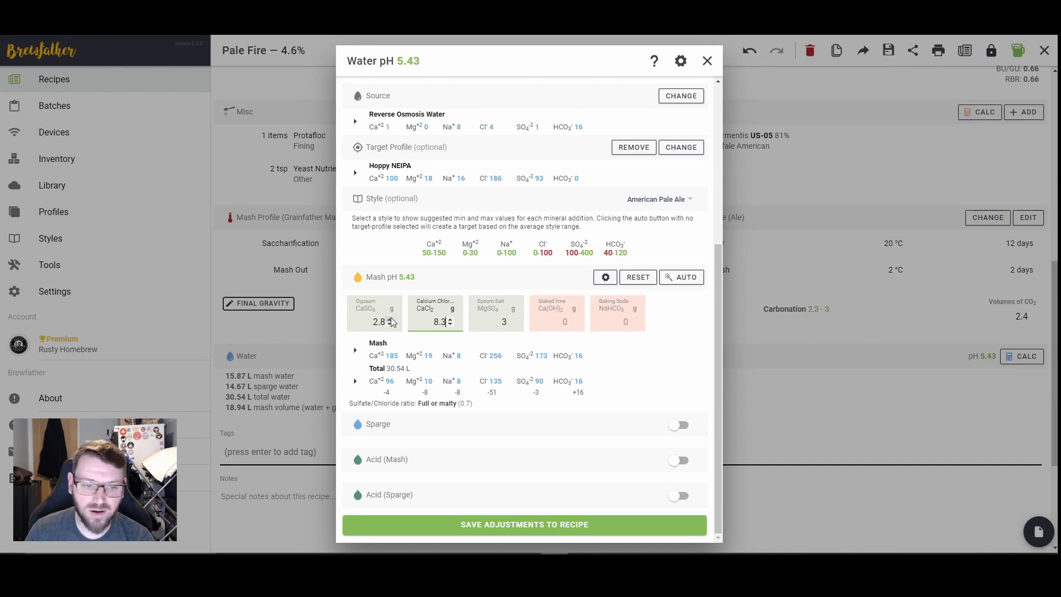
click(390, 319)
click(390, 319)
click(451, 319)
click(451, 320)
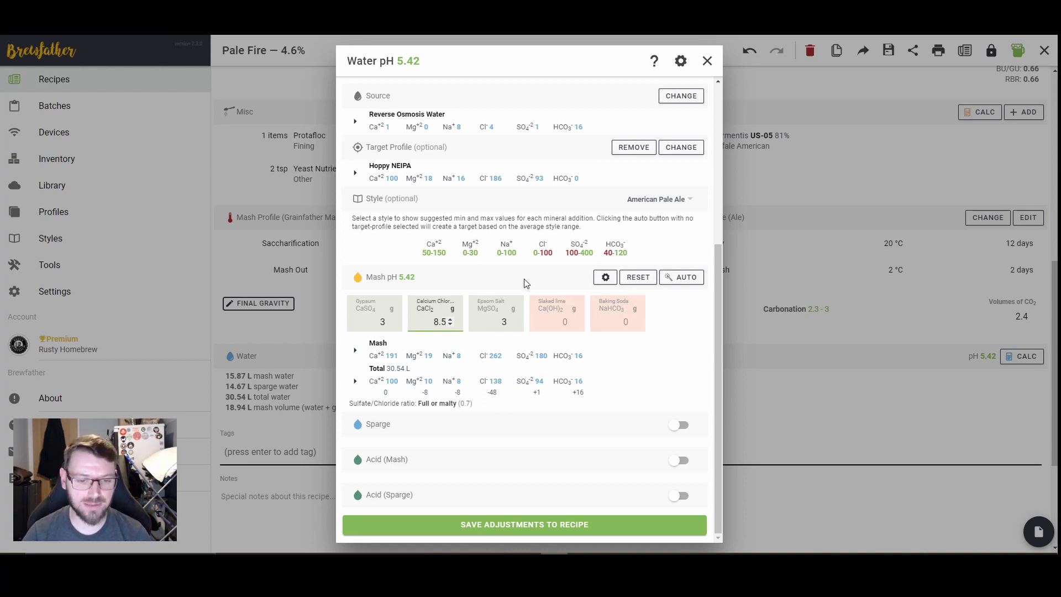
Reset and re-run the automatic salt calculation
click(630, 283)
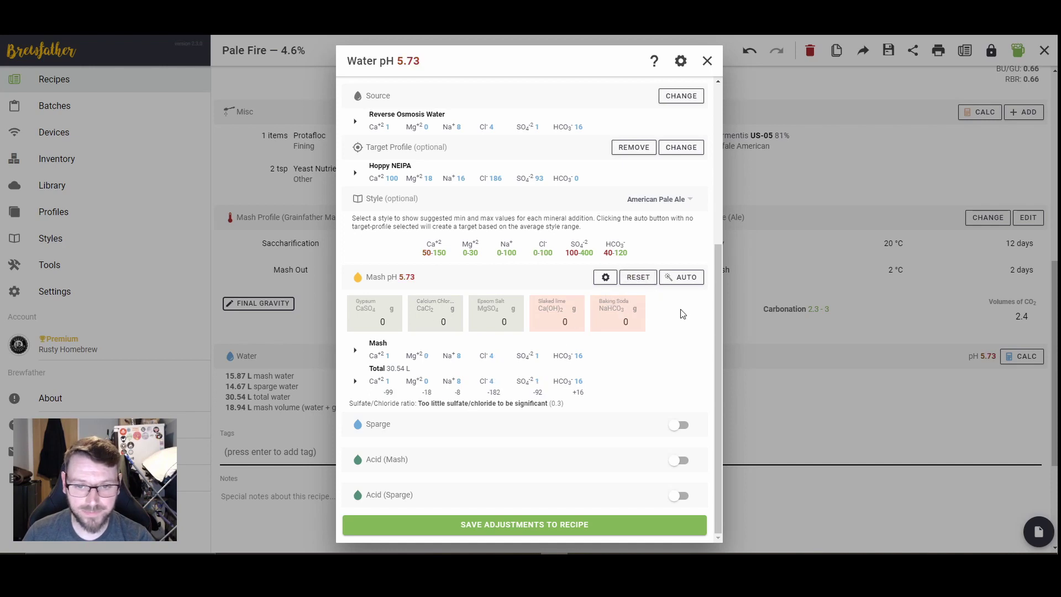
click(688, 279)
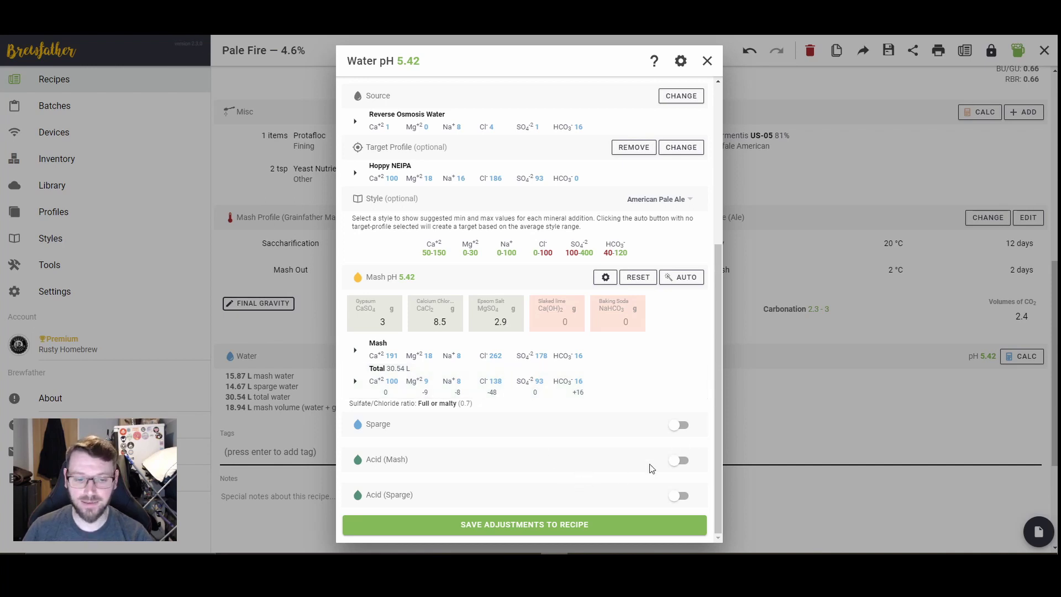
click(638, 277)
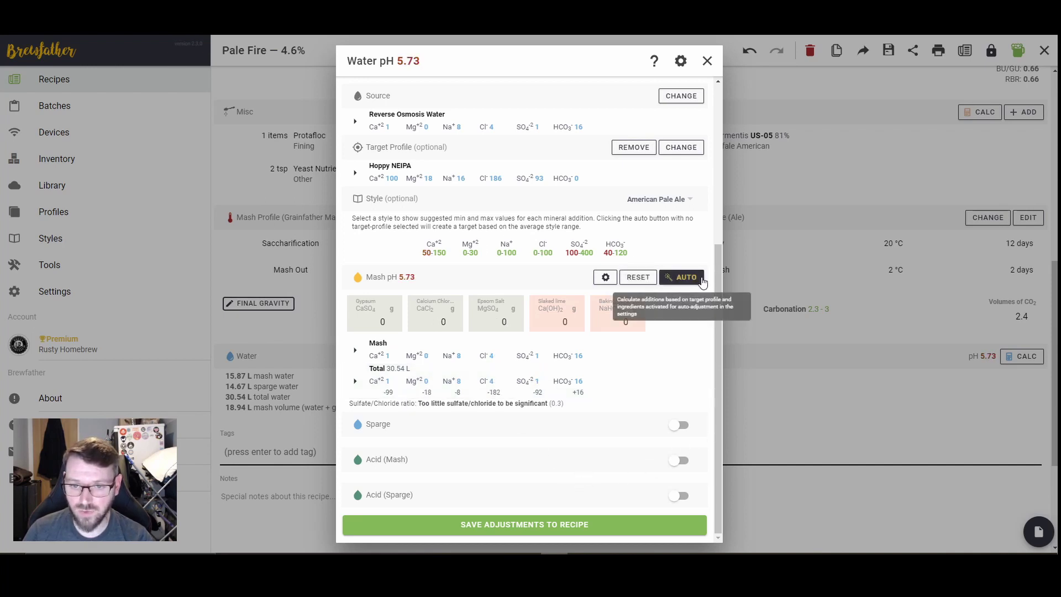
click(683, 277)
Enable mash acid and raise phosphoric acid to 2.8 ml for a 5.20 mash pH
click(679, 460)
scroll(497, 464, down, 1)
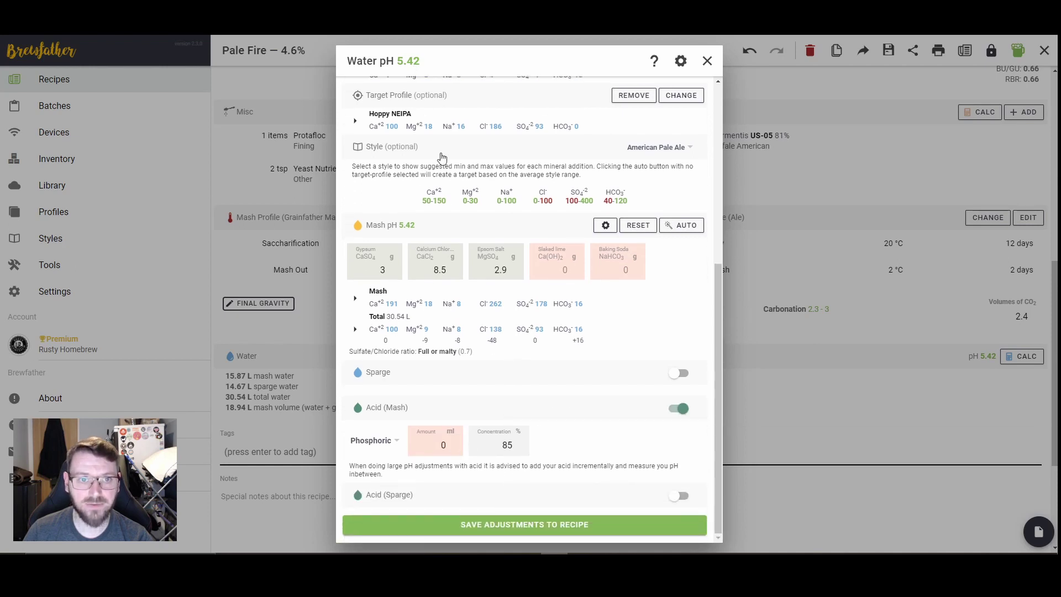
click(451, 442)
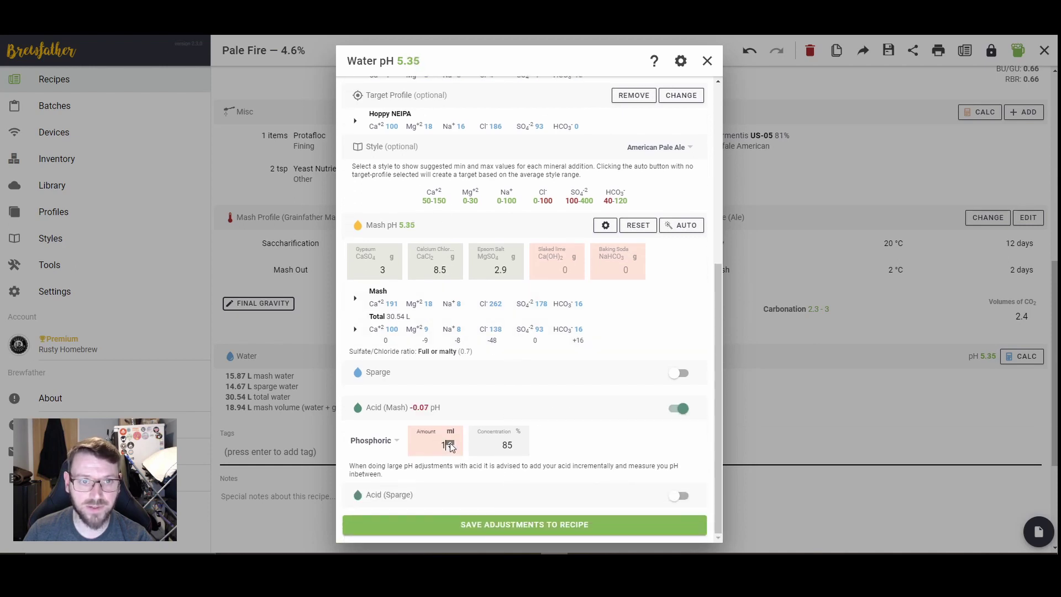
click(450, 442)
click(451, 442)
click(450, 442)
click(451, 442)
click(450, 442)
click(450, 442)
click(450, 442)
click(450, 442)
click(450, 442)
click(450, 442)
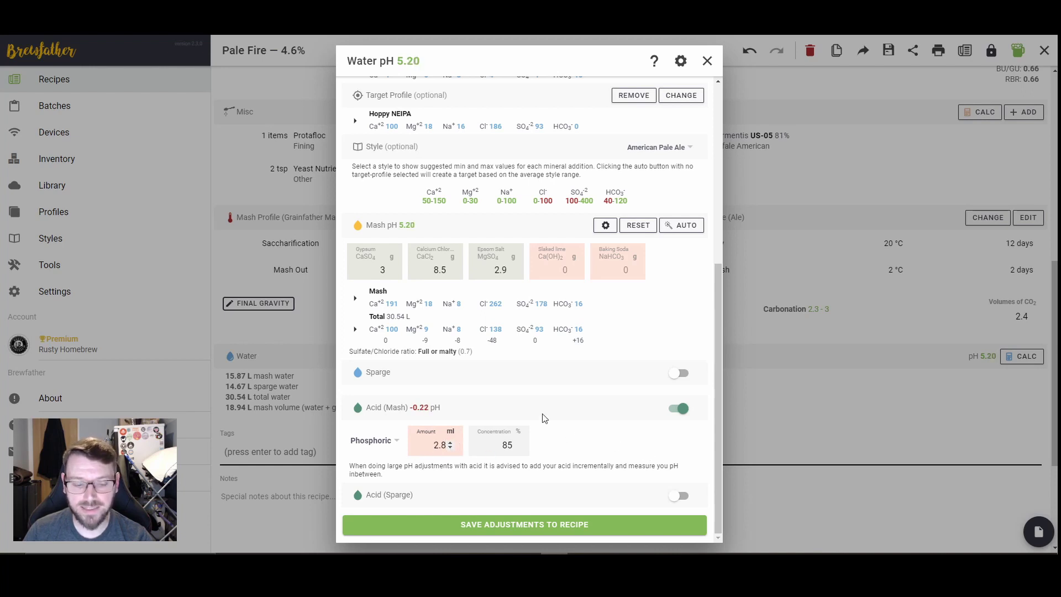
Round Epsom salt up to 3 g and save the water adjustments to the recipe
scroll(547, 320, up, 5)
scroll(551, 309, down, 5)
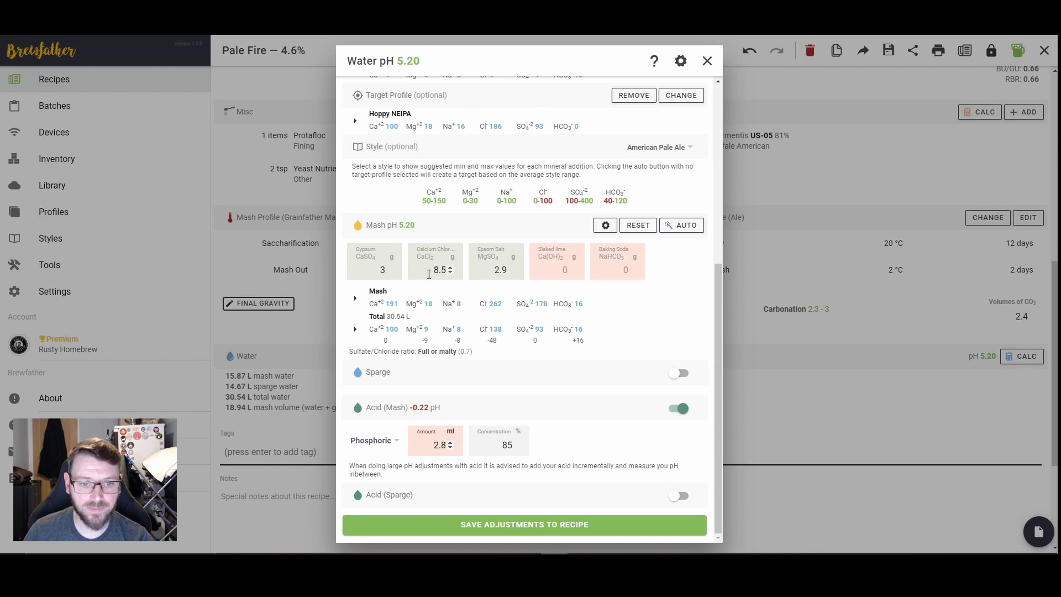
click(511, 268)
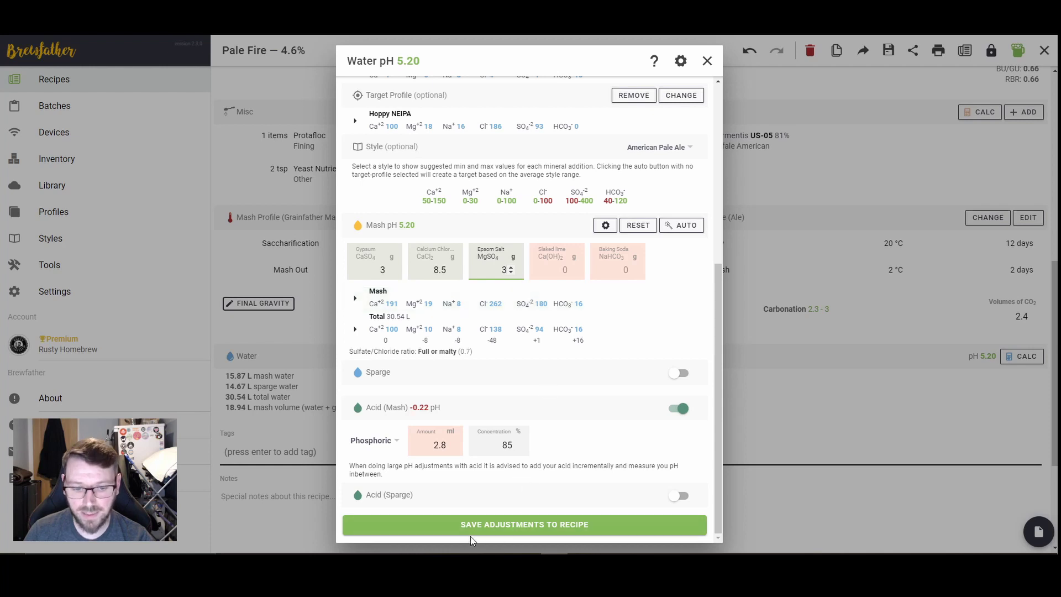
click(525, 525)
scroll(286, 190, up, 2)
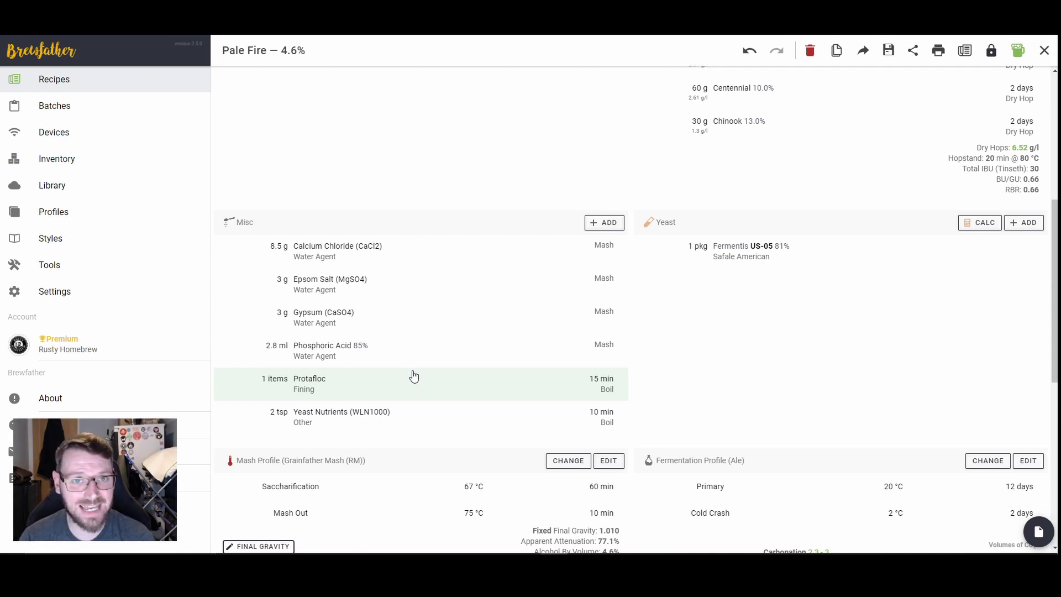
scroll(455, 357, down, 5)
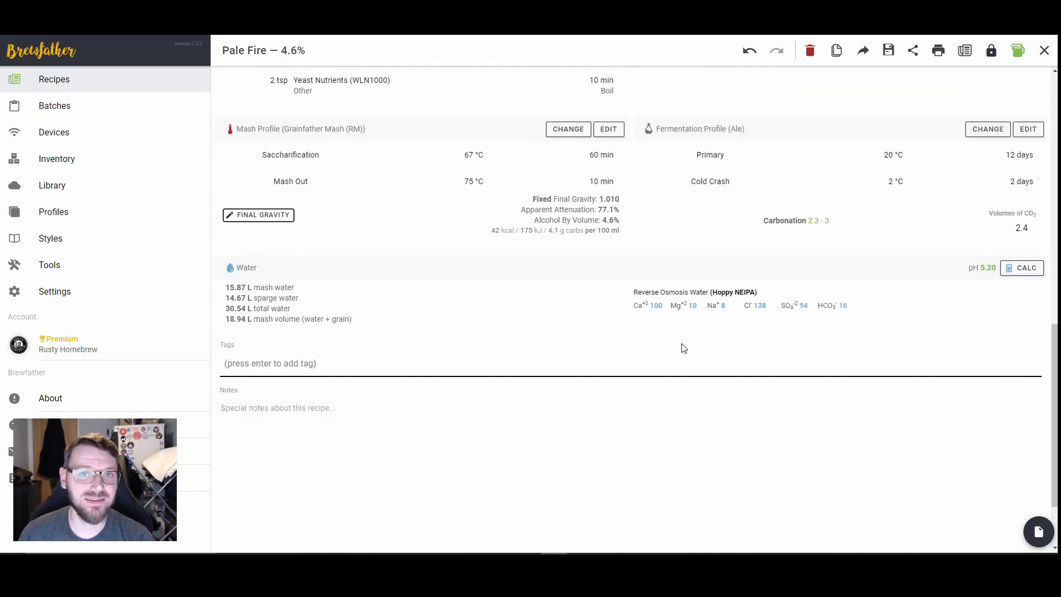